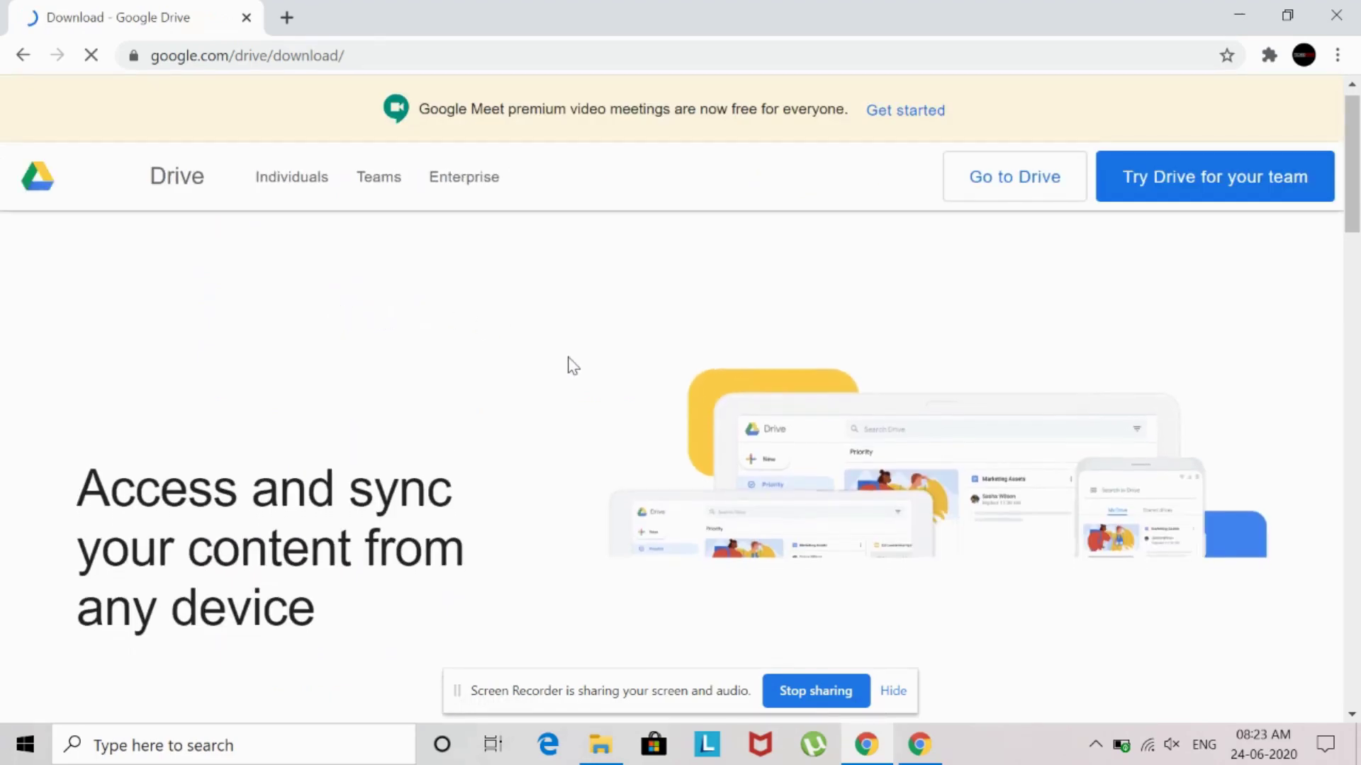
- Download Backup and Sync for individuals on Windows, agreeing to the Google Drive Terms of Service
scroll(574, 366, down, 10)
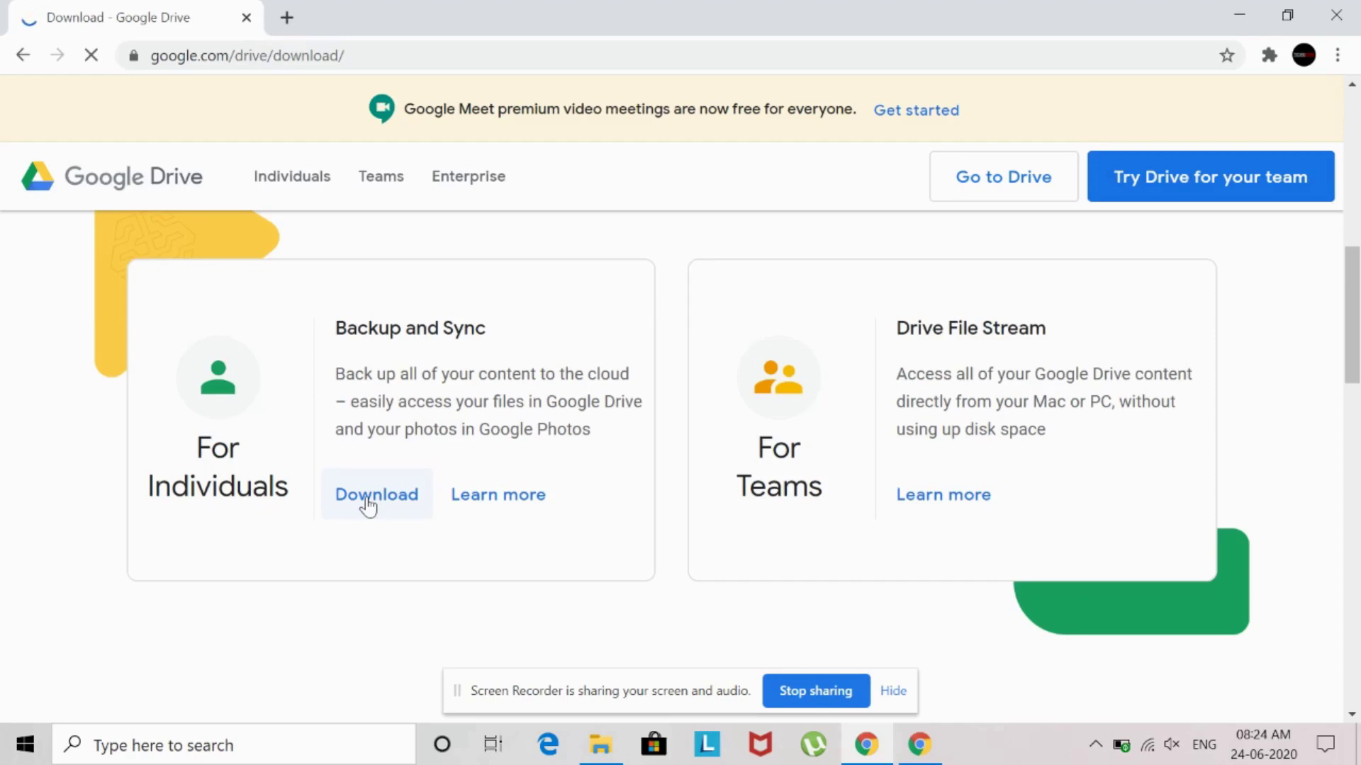
click(368, 500)
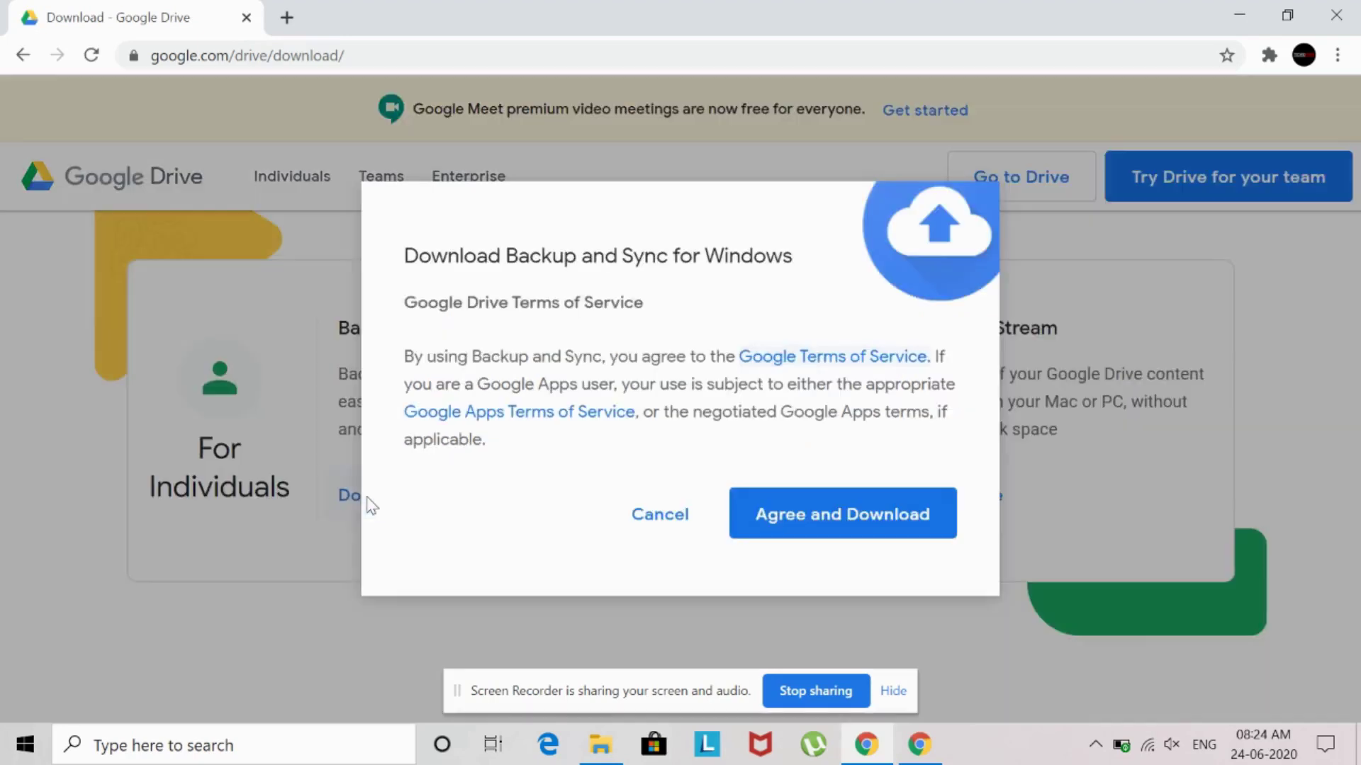
click(845, 523)
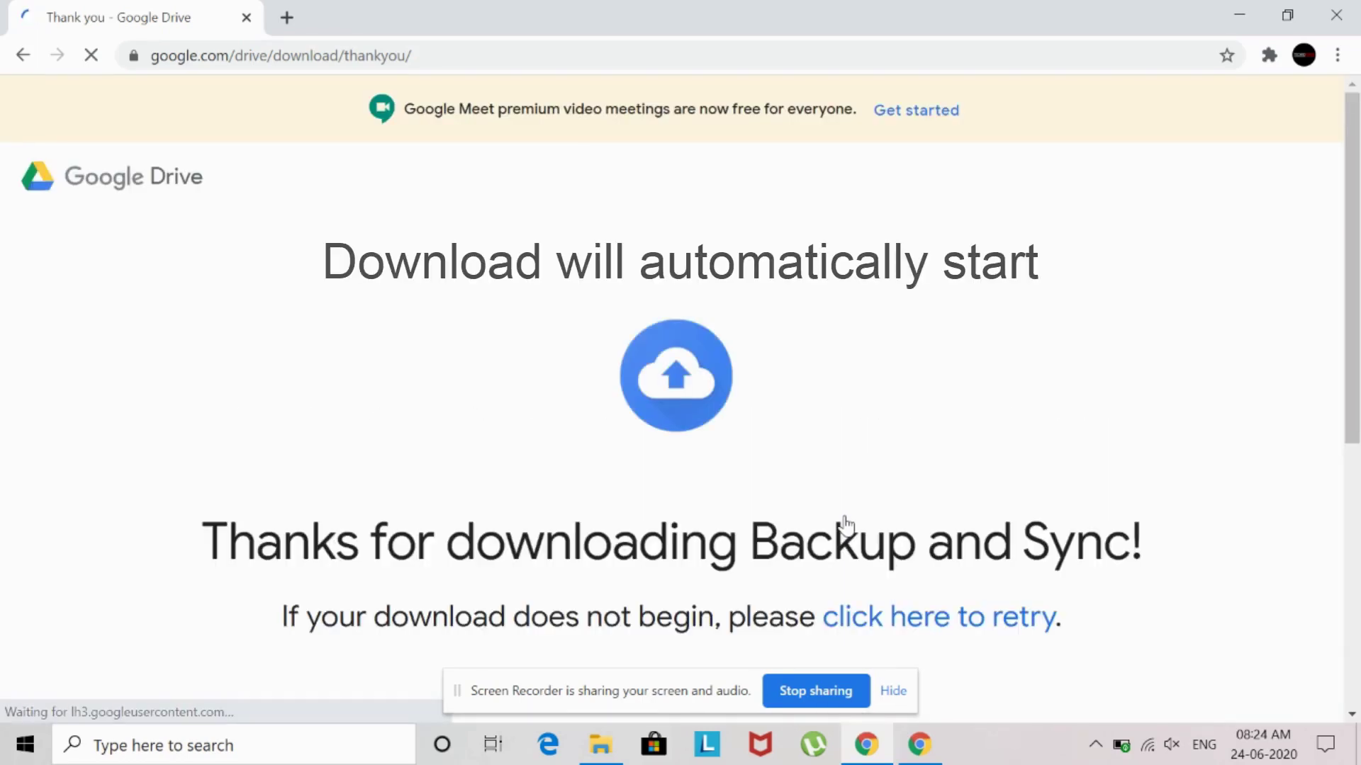
- Retry the Backup and Sync download, run the downloaded installer and close it once installation finishes
scroll(846, 524, down, 2)
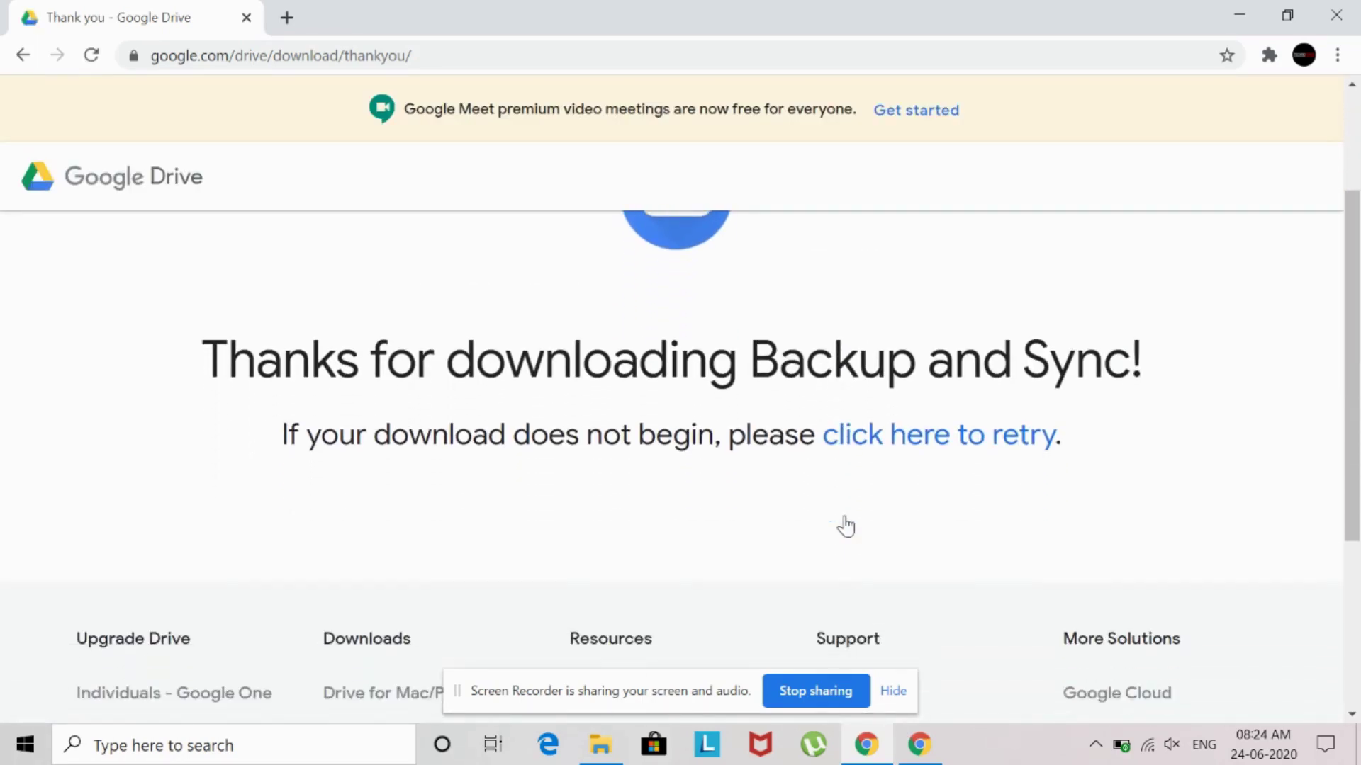
scroll(845, 526, down, 1)
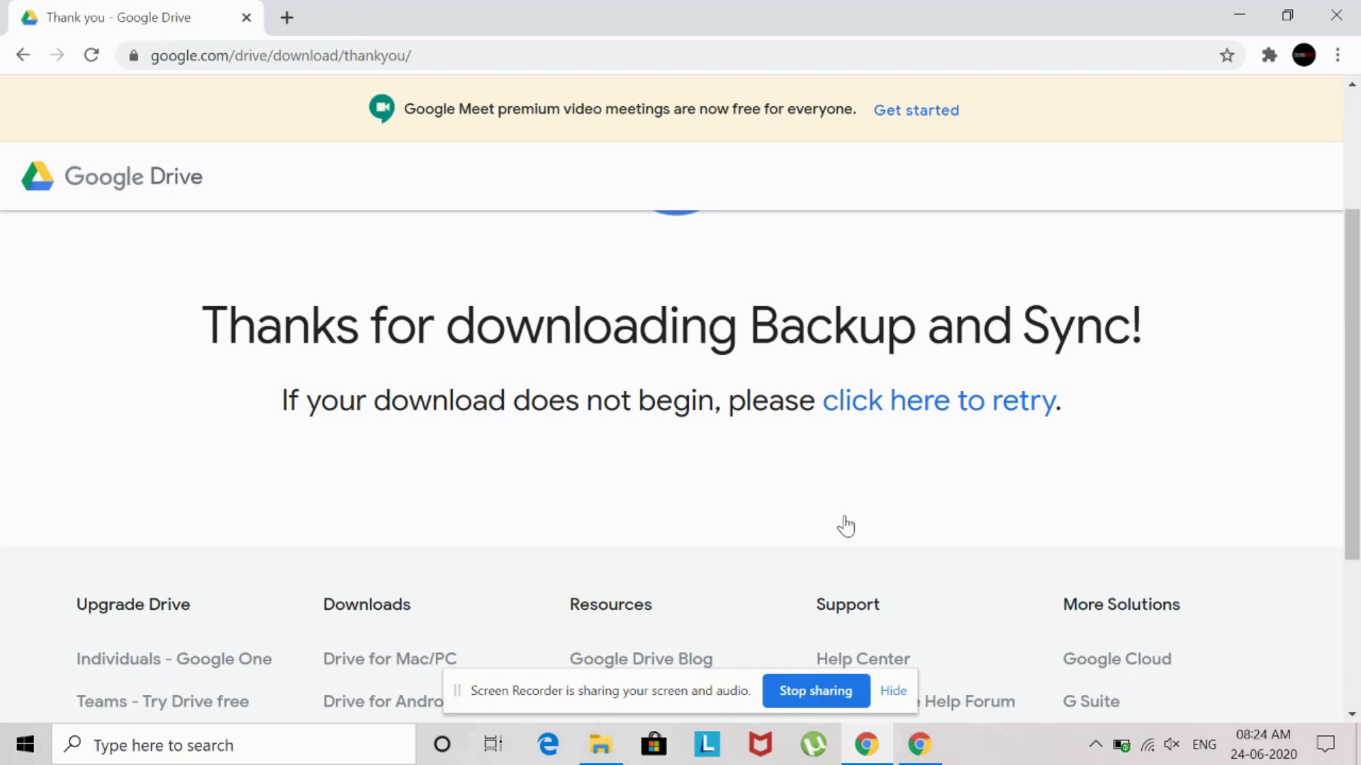
scroll(846, 526, up, 1)
click(951, 447)
click(54, 691)
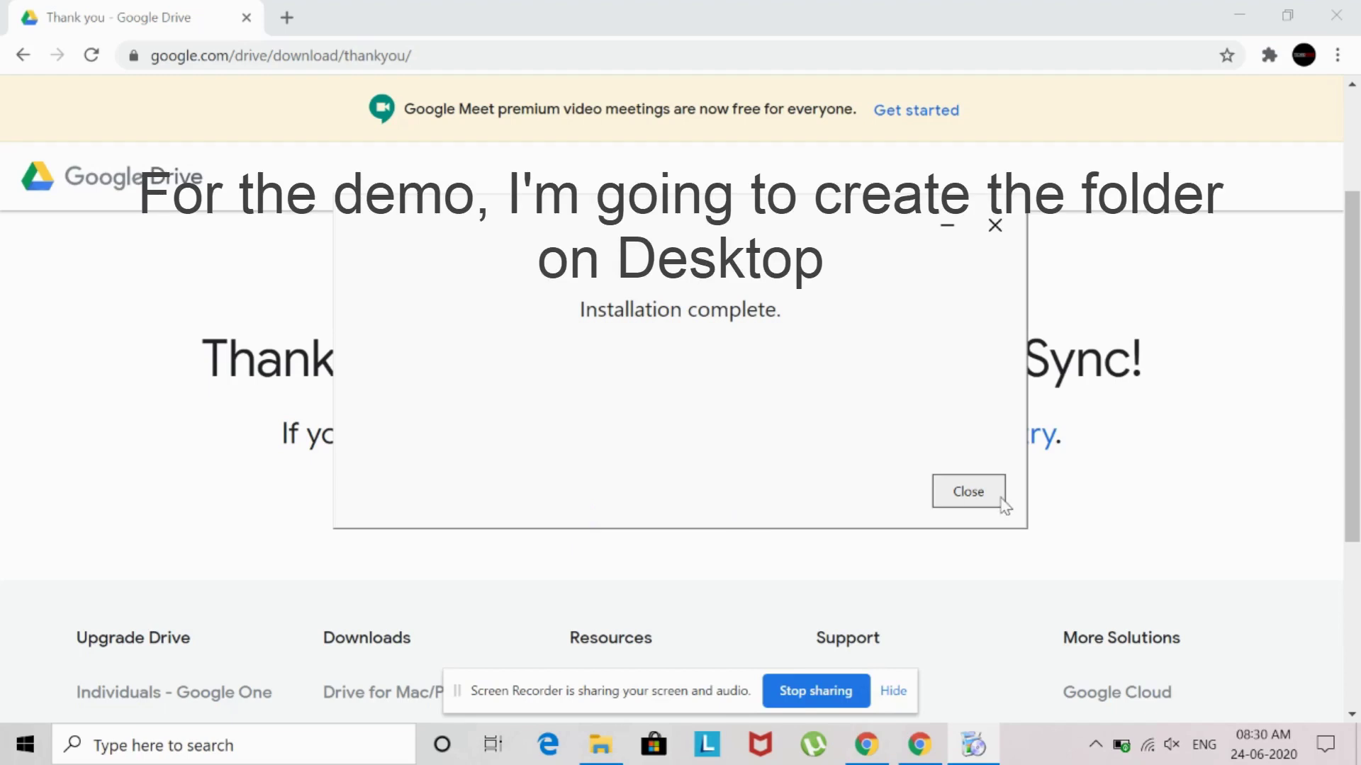
click(968, 491)
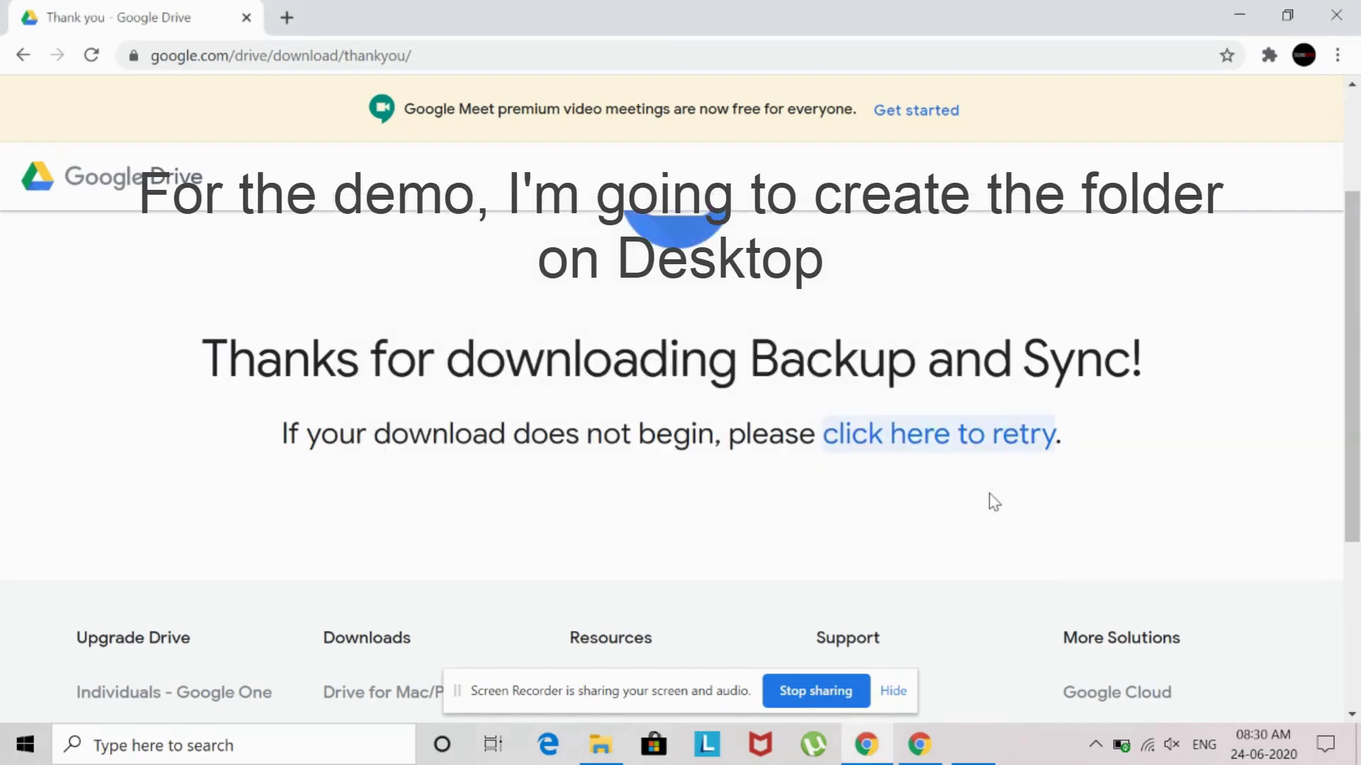
click(1097, 746)
click(1097, 746)
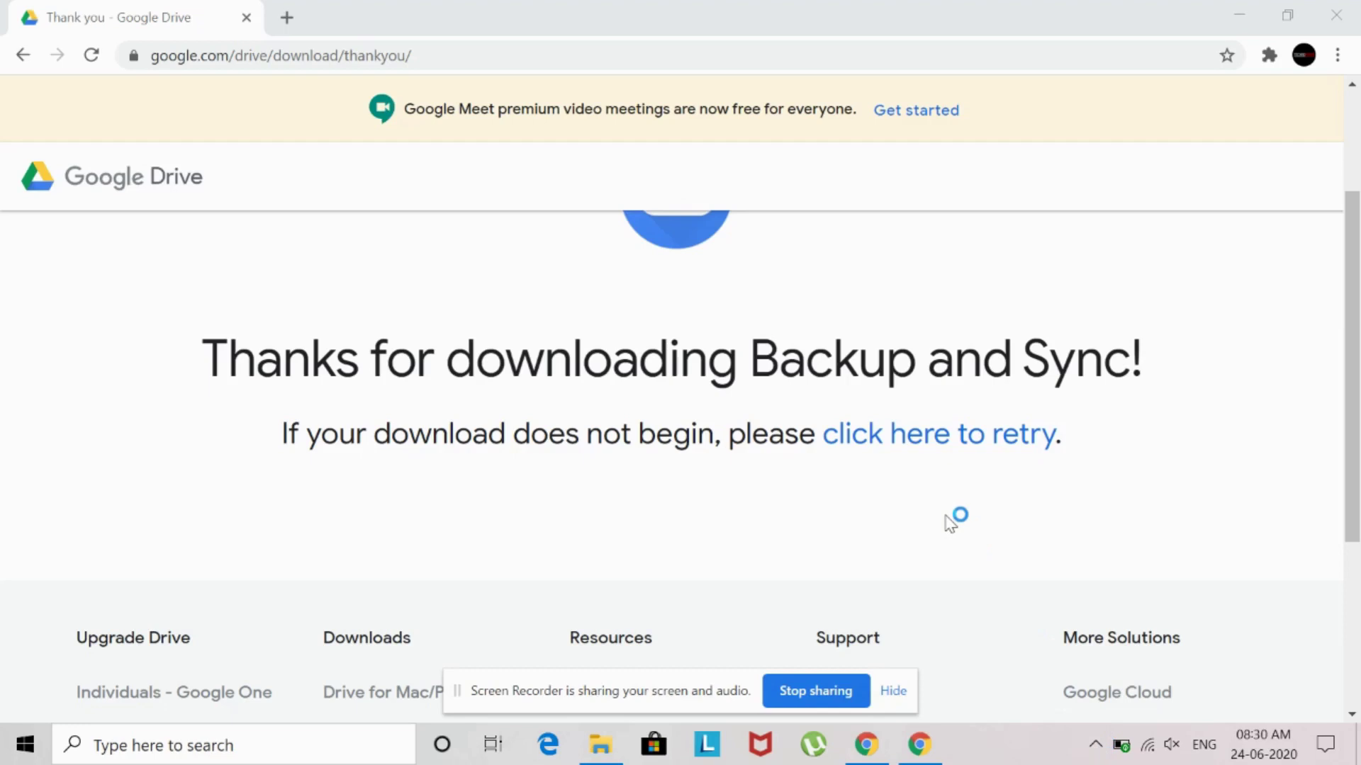
- Show the desktop and create a new text document on it
key(super+d)
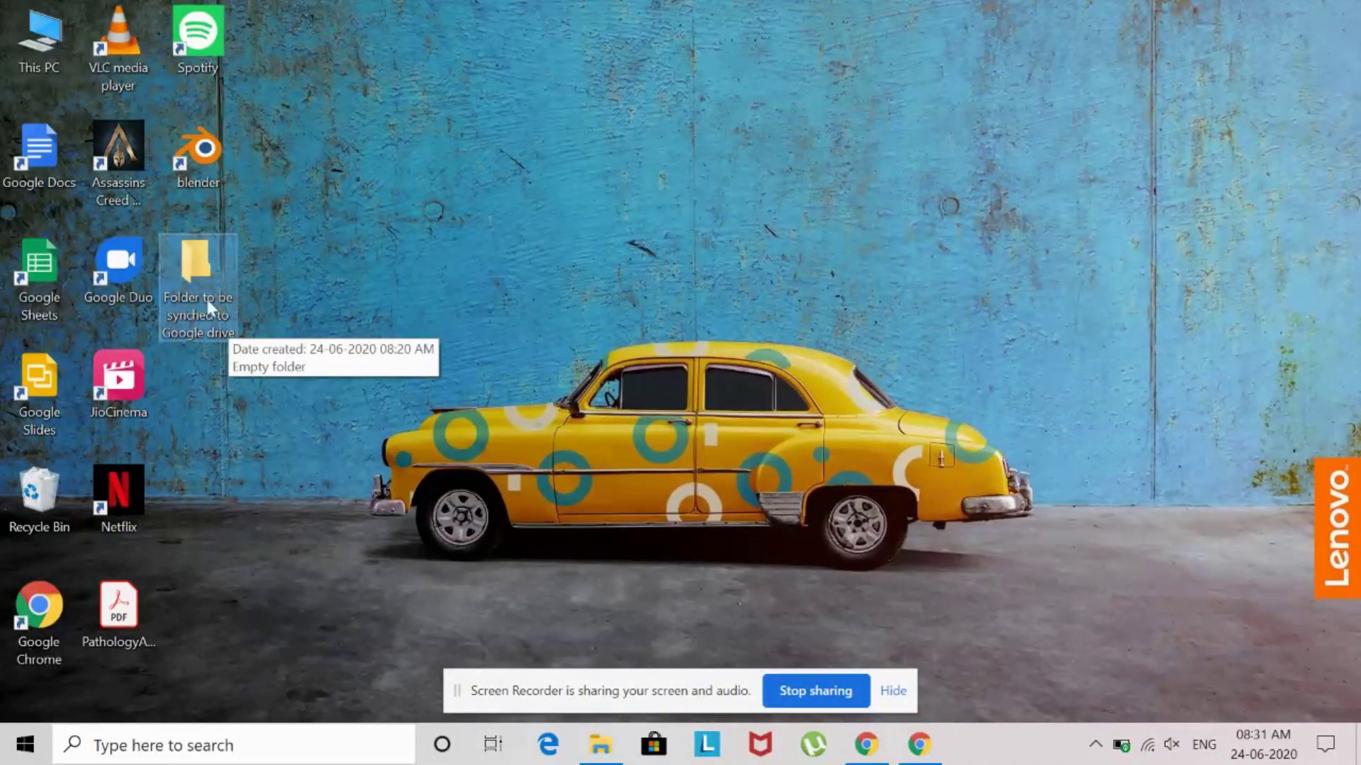
right_click(277, 492)
mouse_move(394, 418)
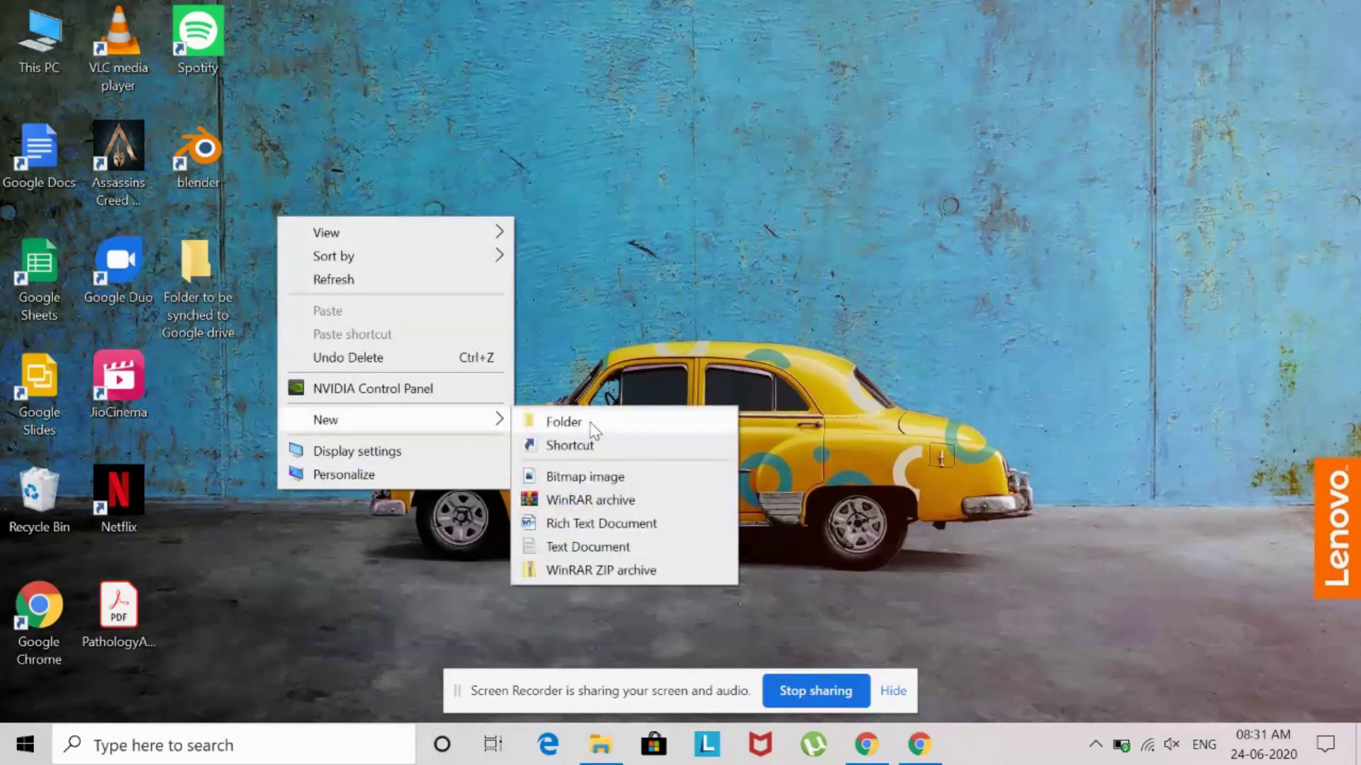
click(627, 547)
click(444, 520)
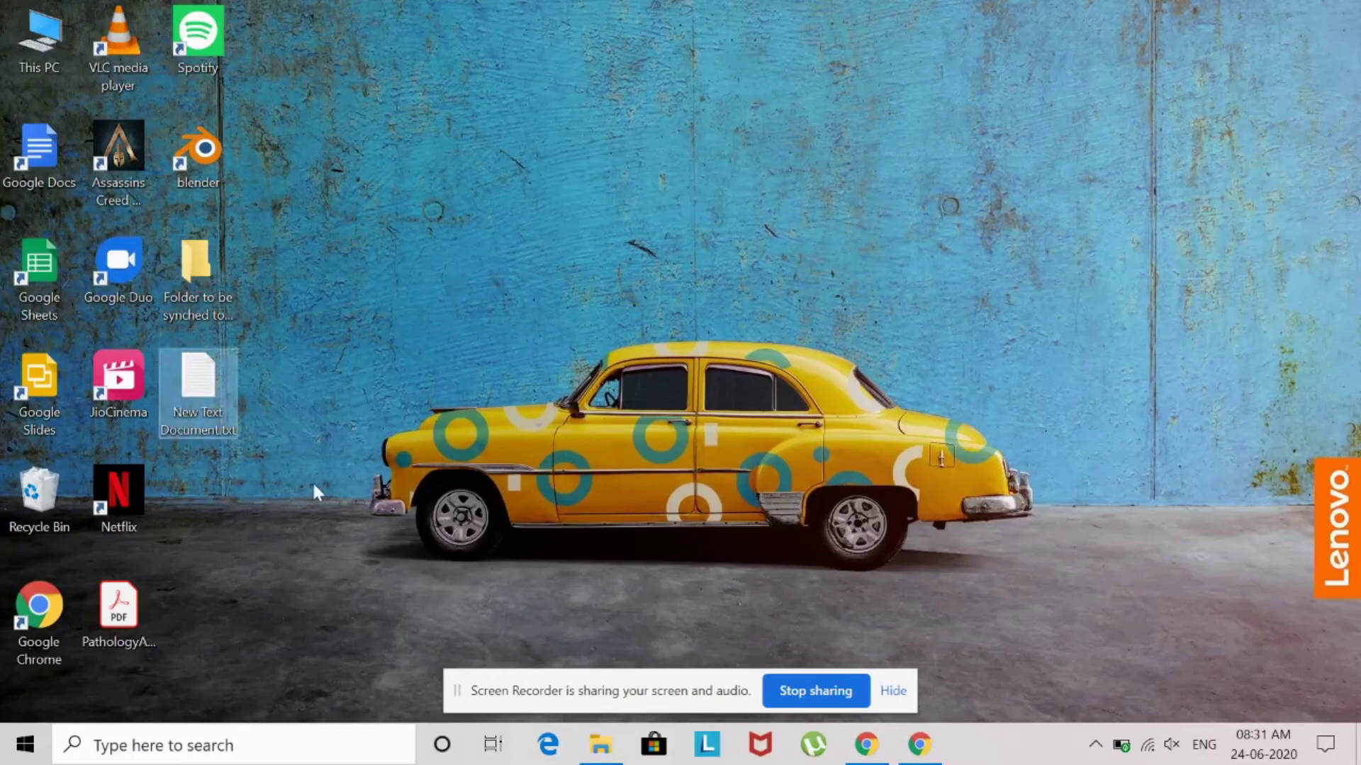
- Rename the new text document on the desktop to "File to be synched through folder.txt"
click(194, 420)
click(196, 423)
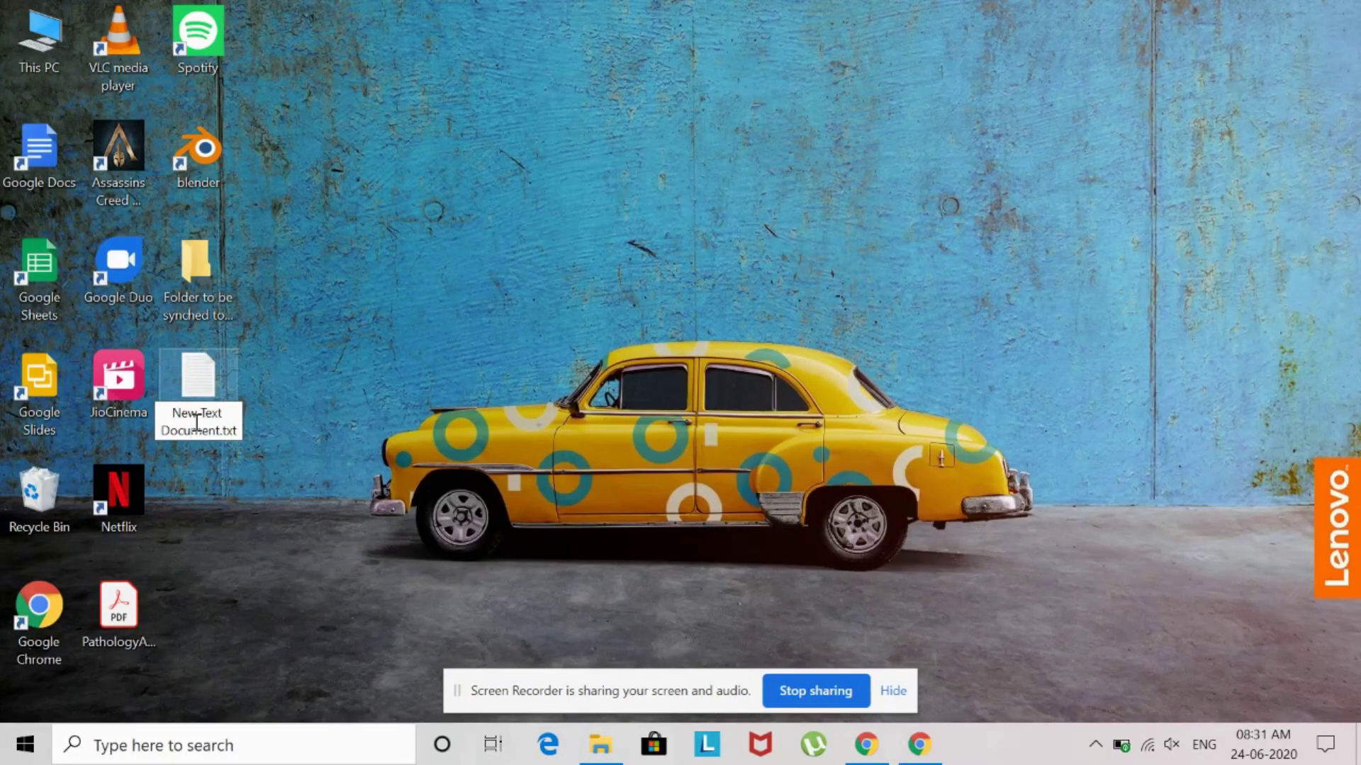
key(ctrl+a)
key(shift+Left)
key(shift+Left)
key(shift+Left)
key(shift+Left)
text(FIle to)
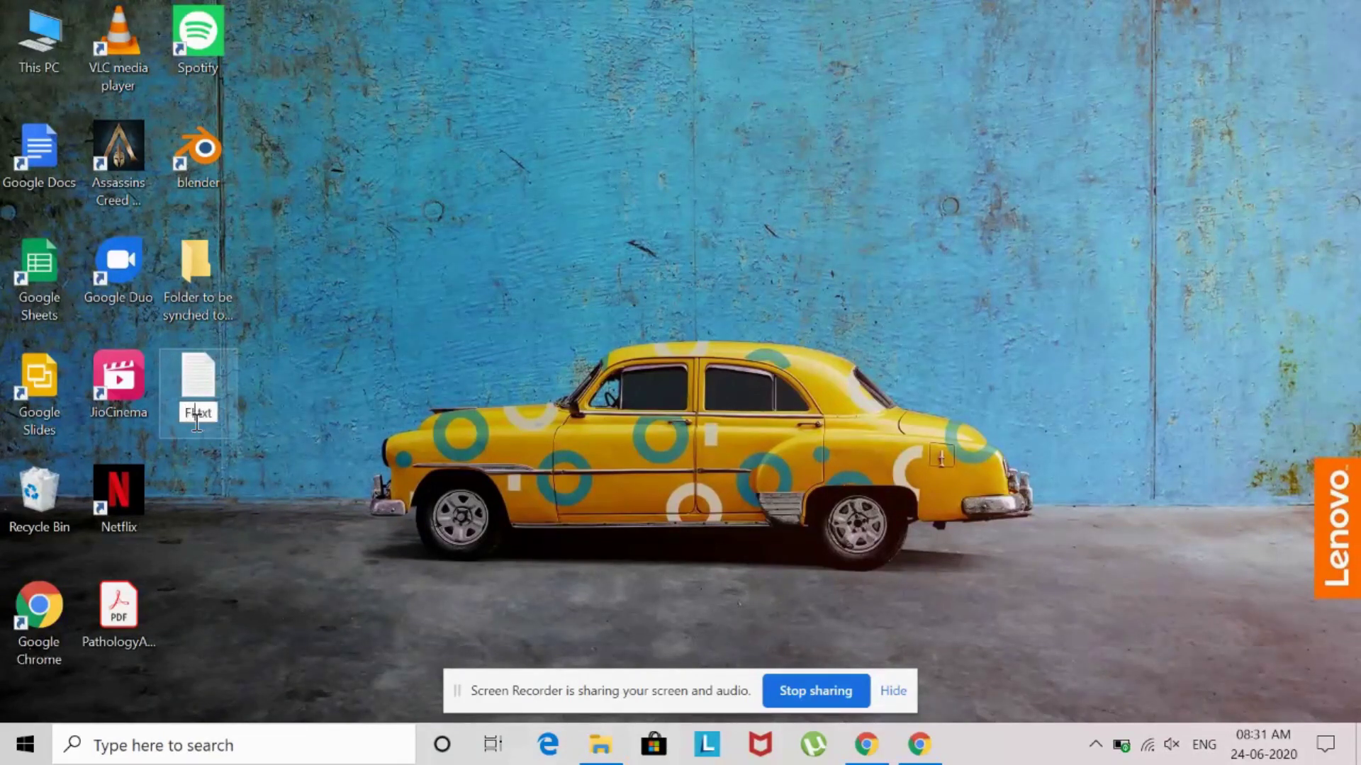
key(BackSpace)
key(BackSpace)
key(BackSpace)
key(BackSpace)
key(BackSpace)
key(BackSpace)
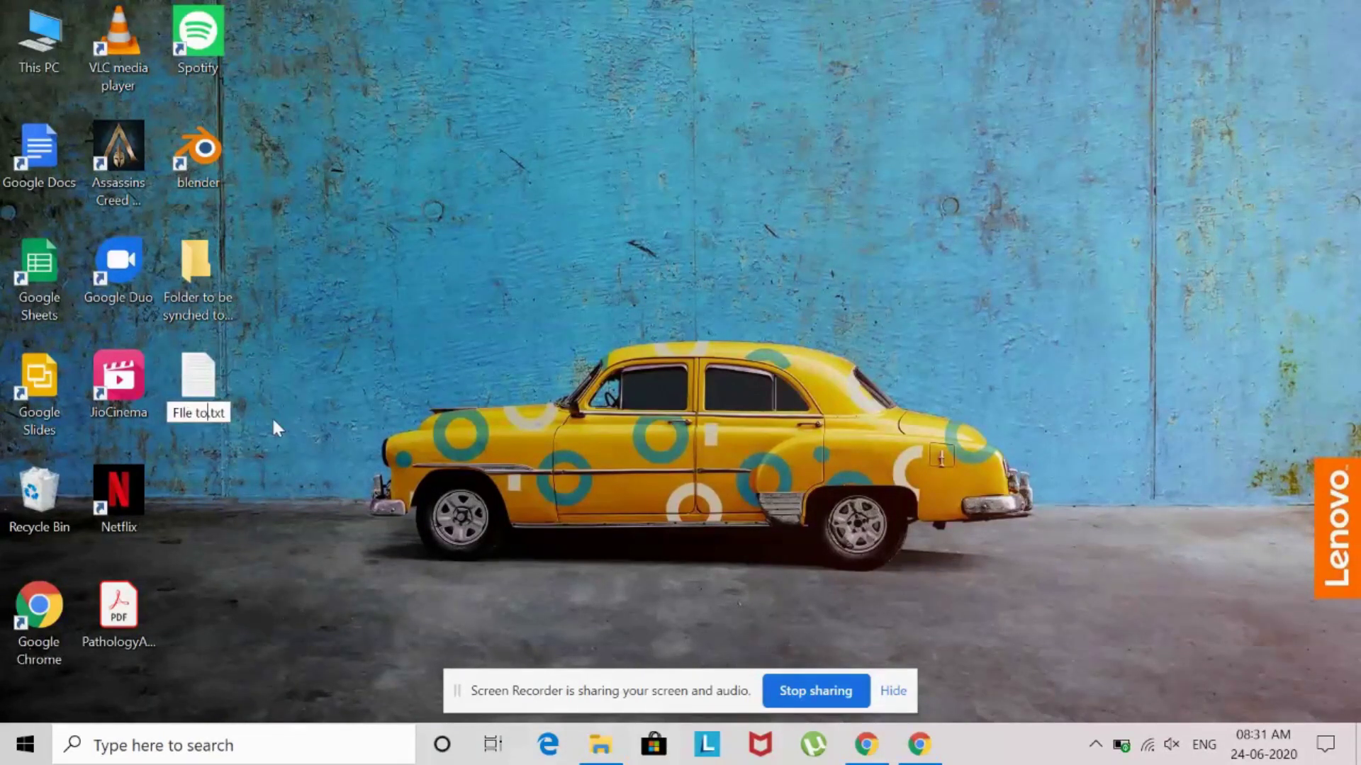
text(le to be s)
text(ynched )
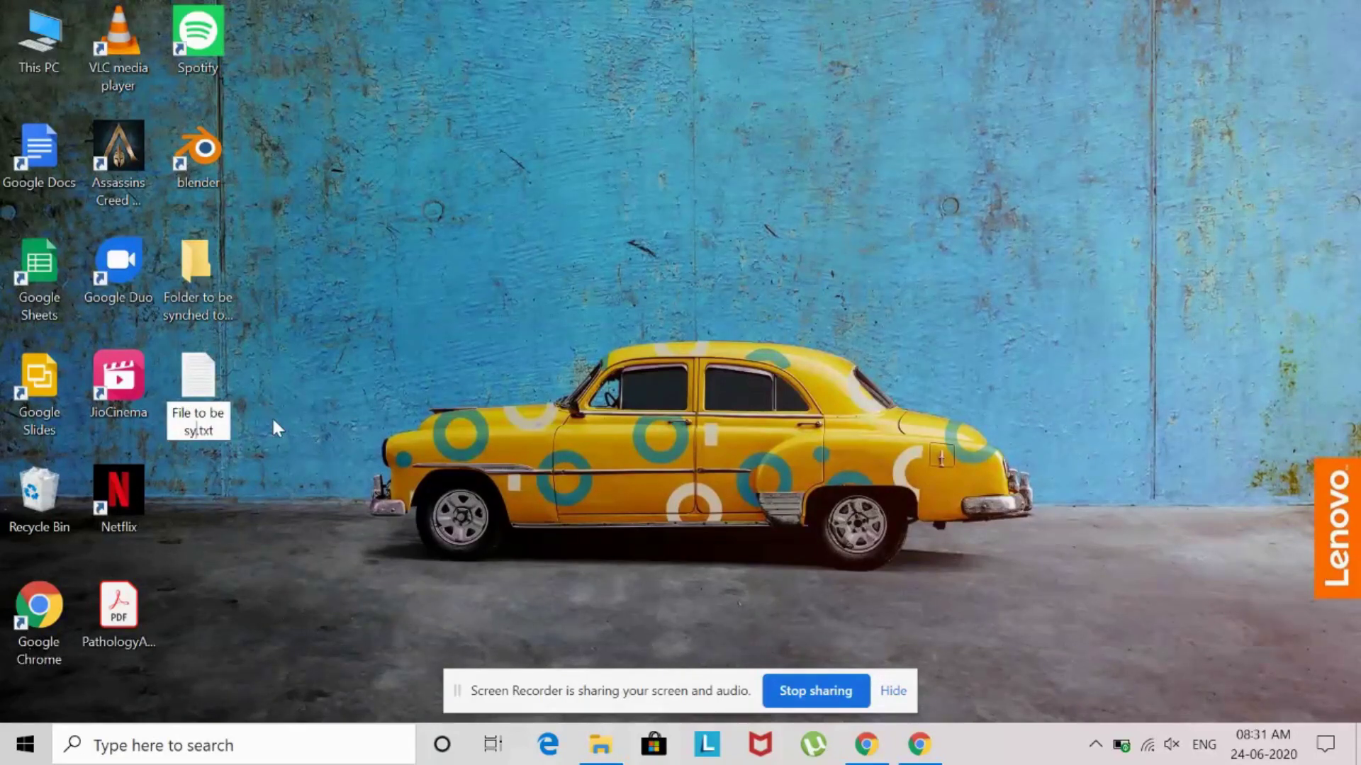
text(through)
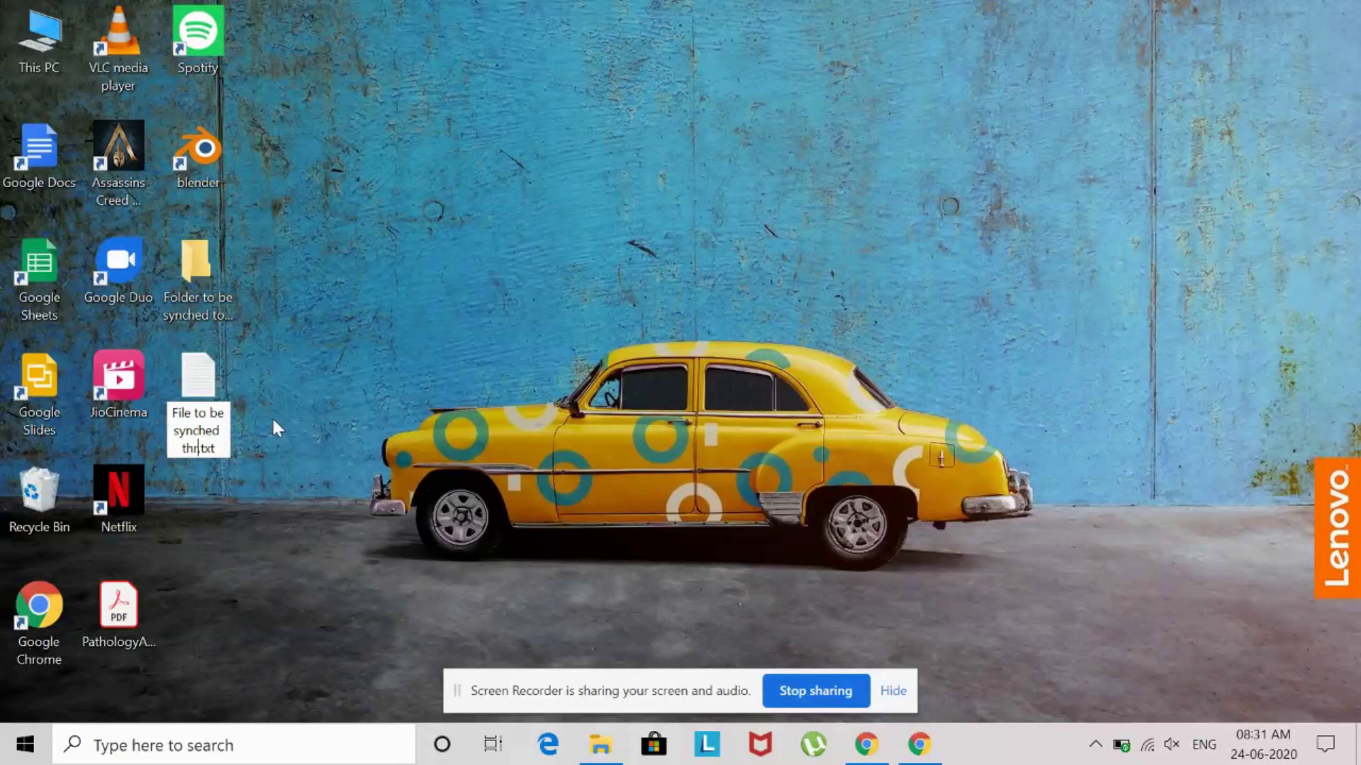
text( folder)
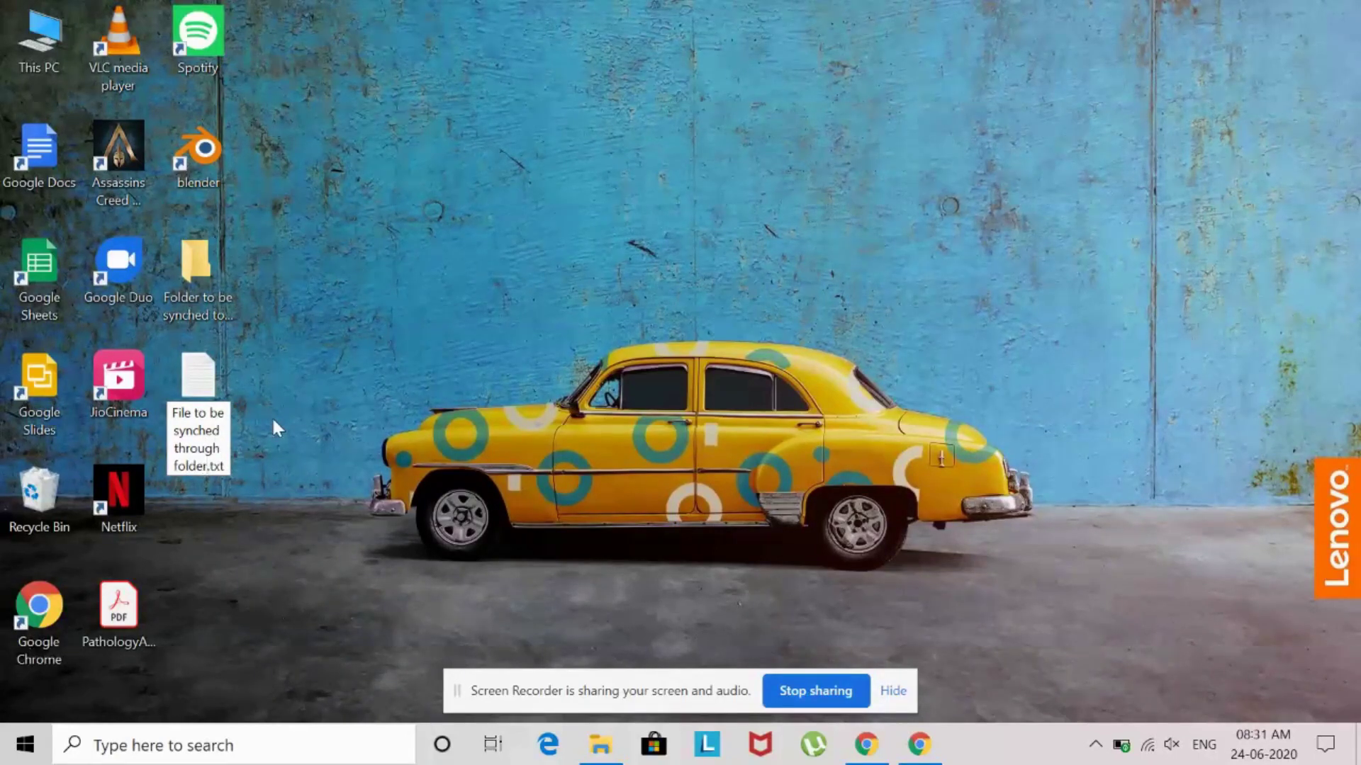
click(360, 299)
- Start the Backup and Sync setup, sign in with the Google account and its password, and dismiss the folder backup introduction
click(1071, 746)
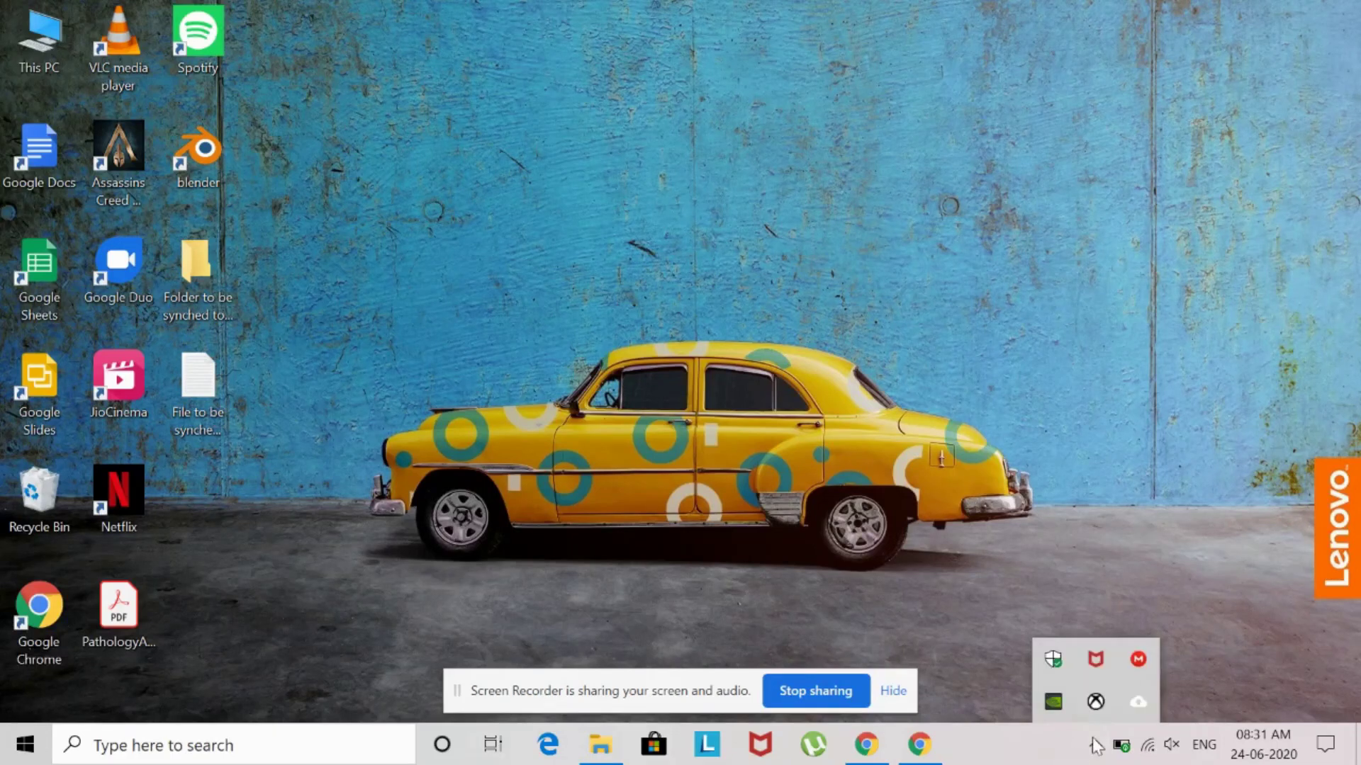
click(1136, 703)
click(697, 631)
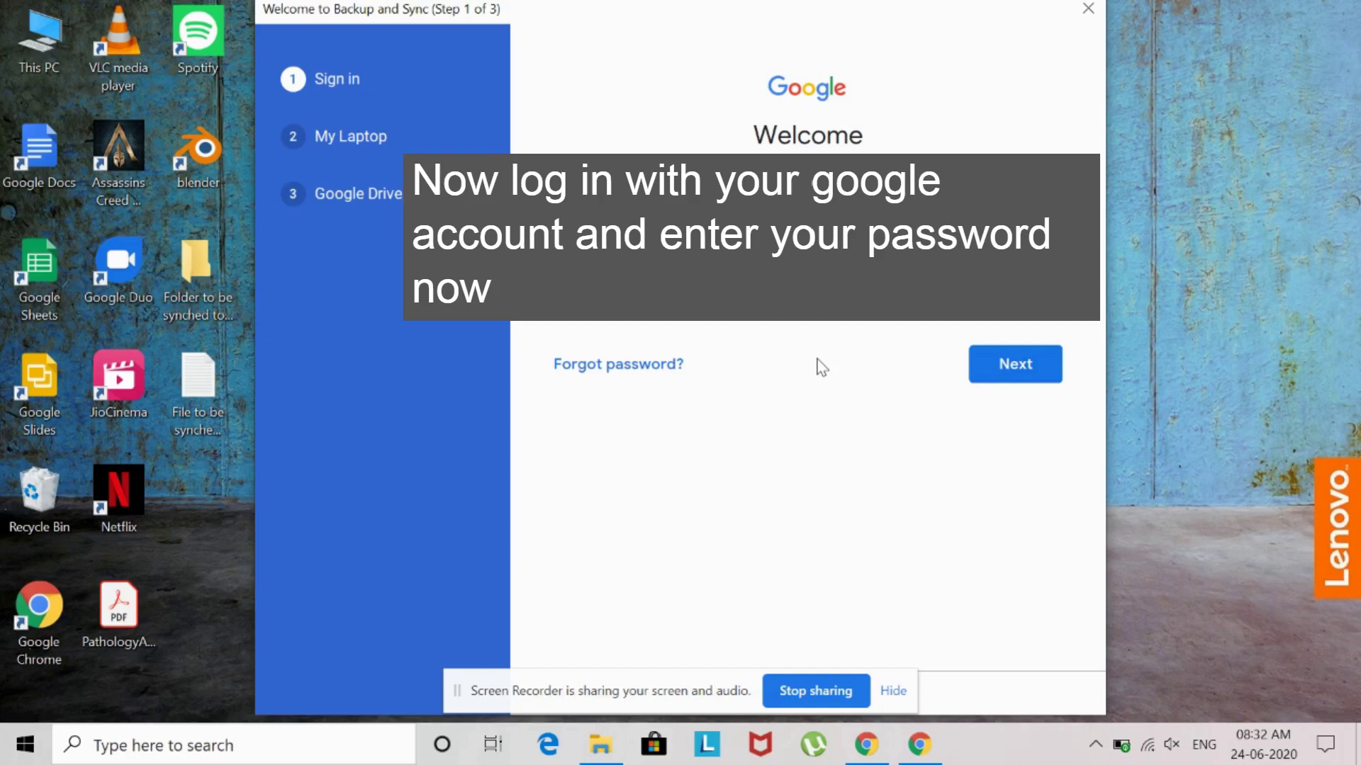
key(Return)
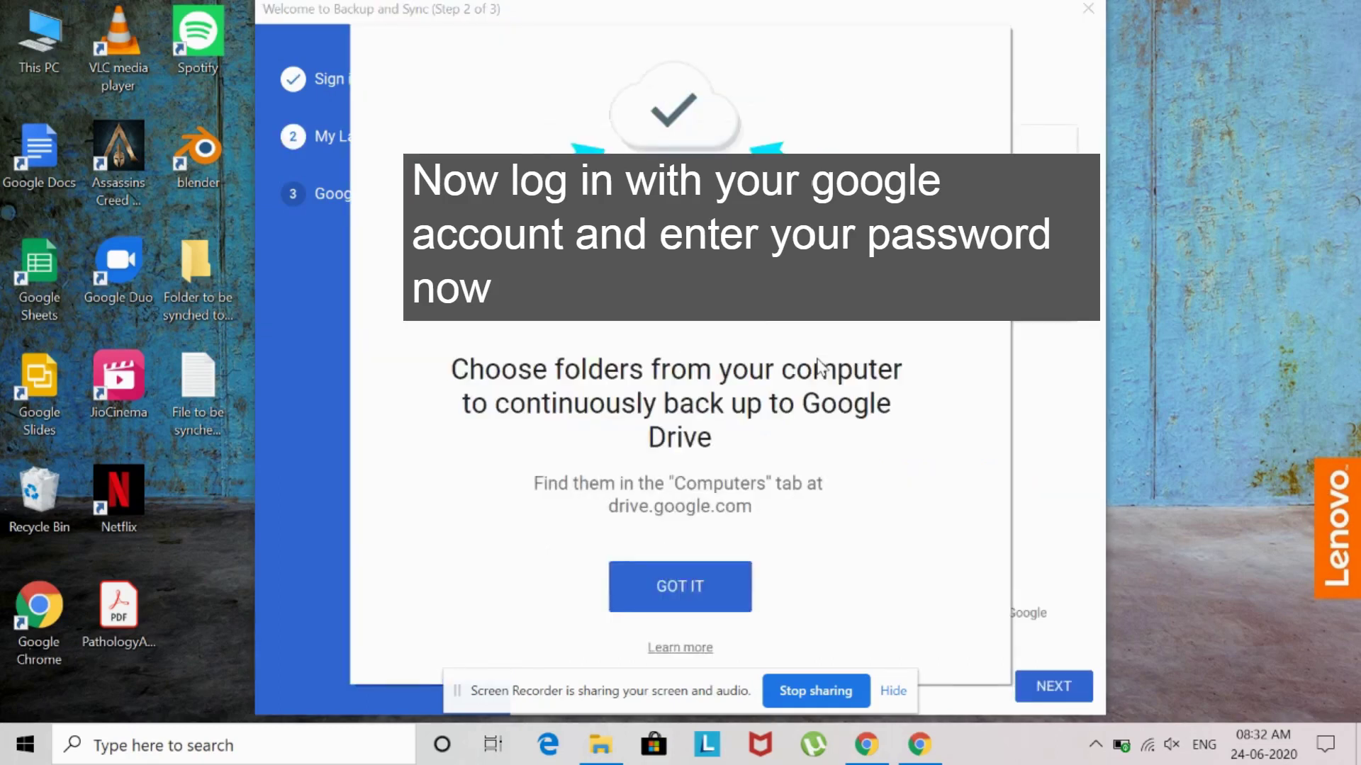
click(694, 583)
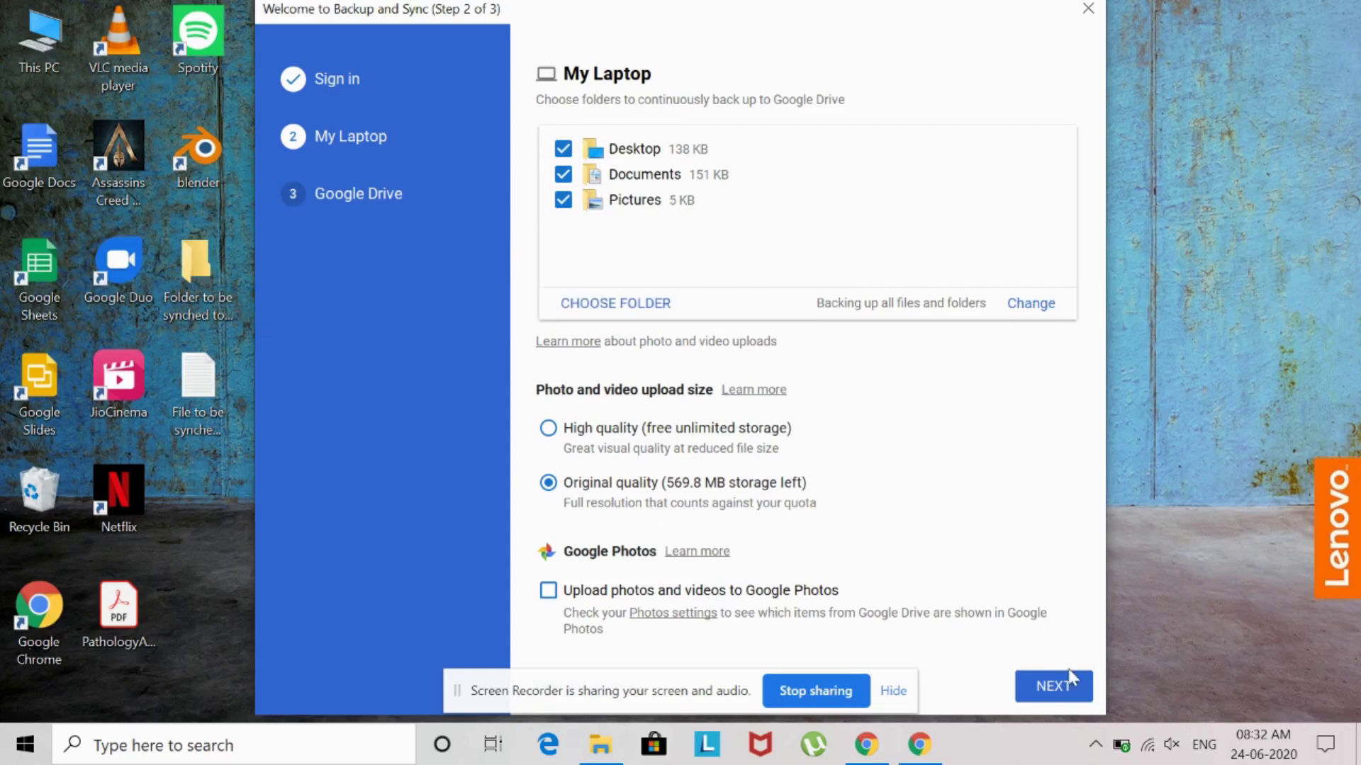
- Exclude the Desktop, Documents and Pictures folders from backup and proceed to the Google Drive setup stage
click(564, 150)
click(564, 161)
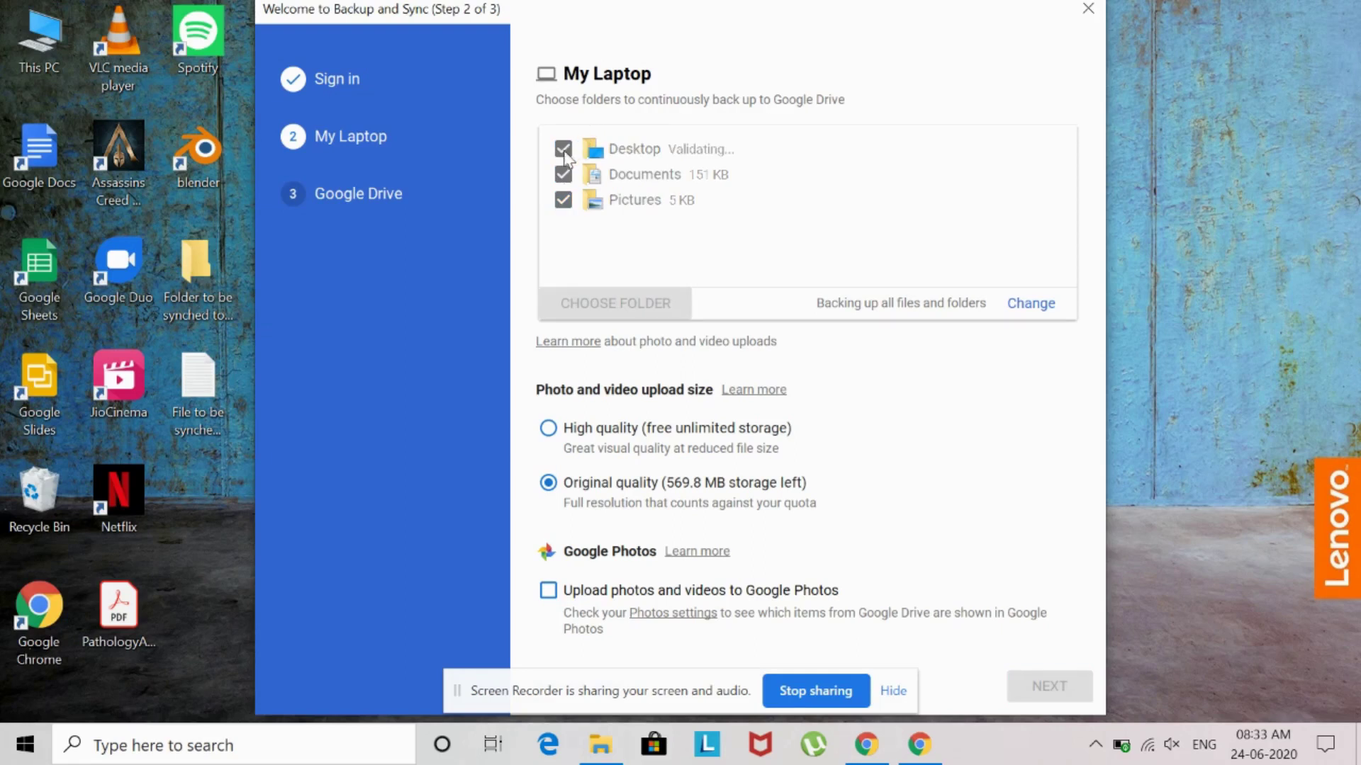
click(564, 150)
click(564, 176)
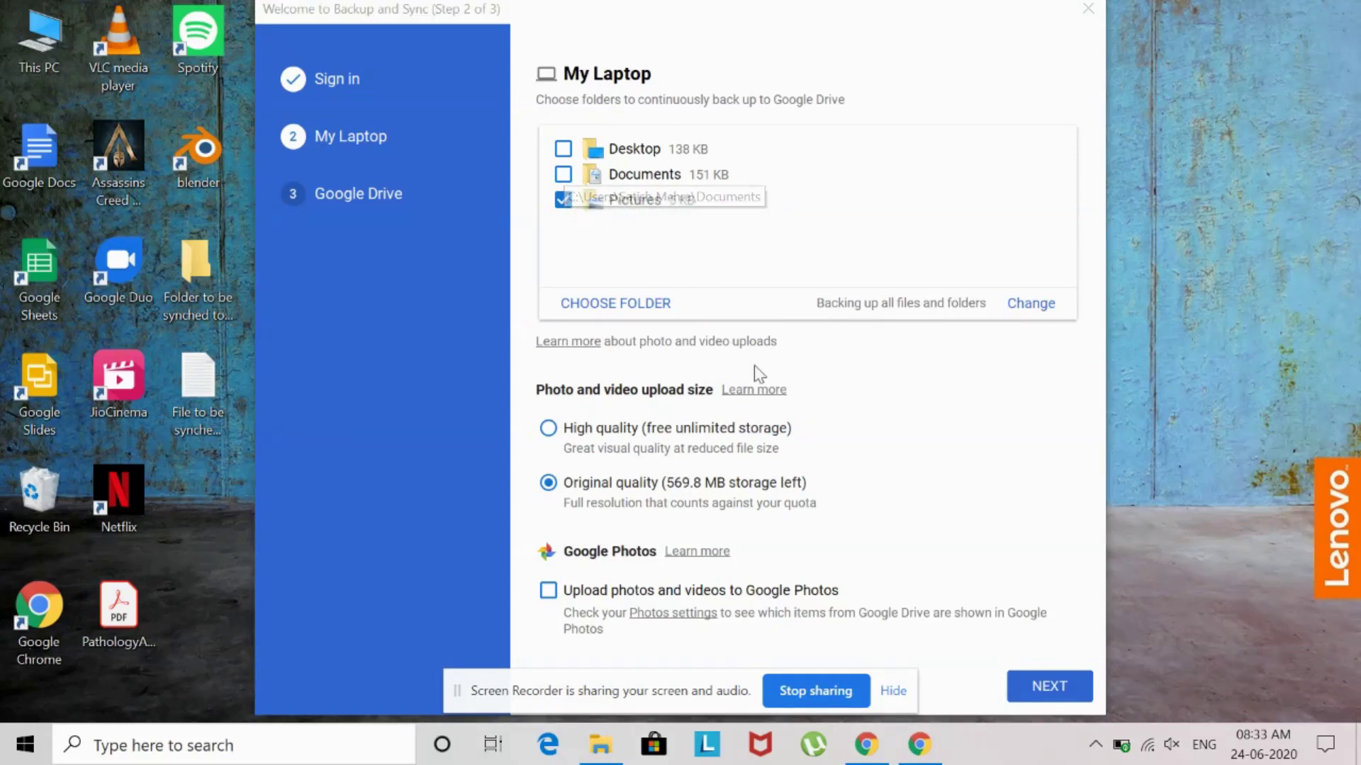
click(1059, 698)
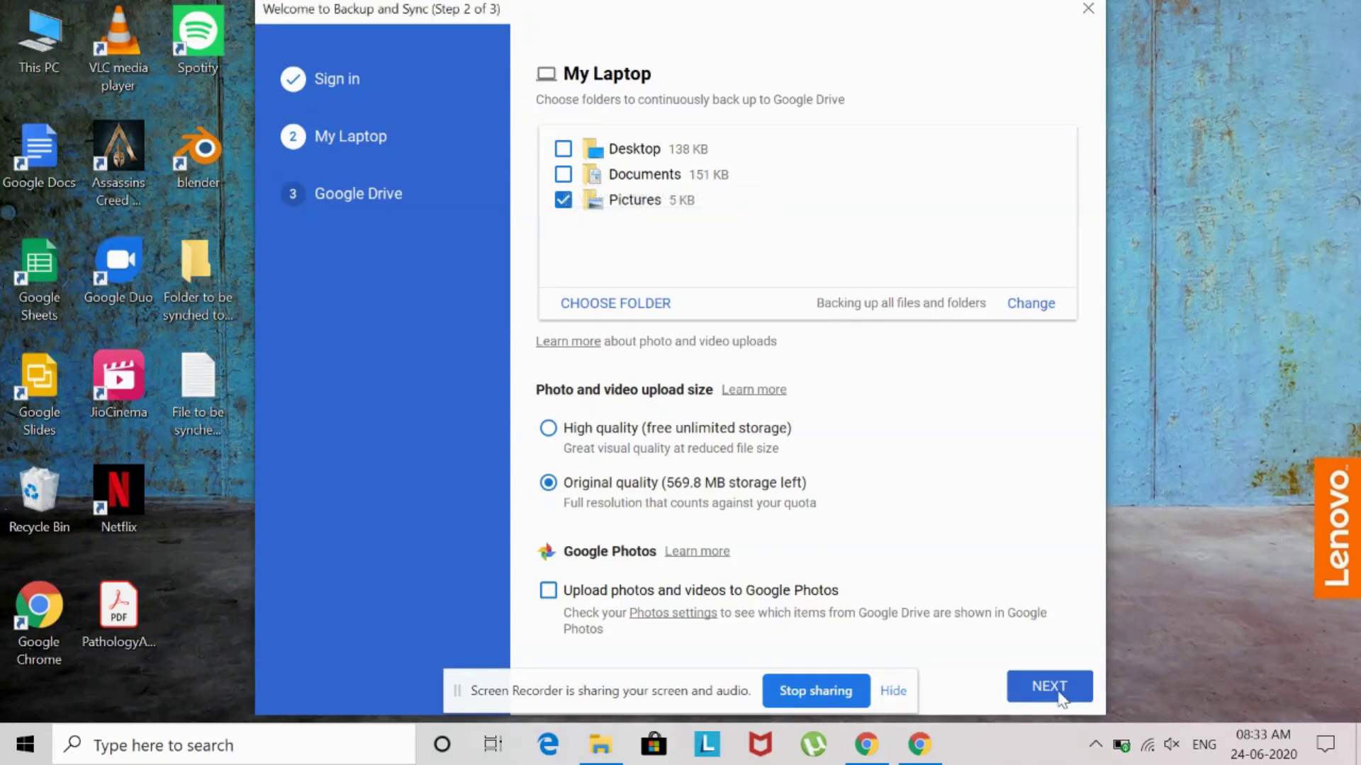
click(563, 201)
click(1049, 686)
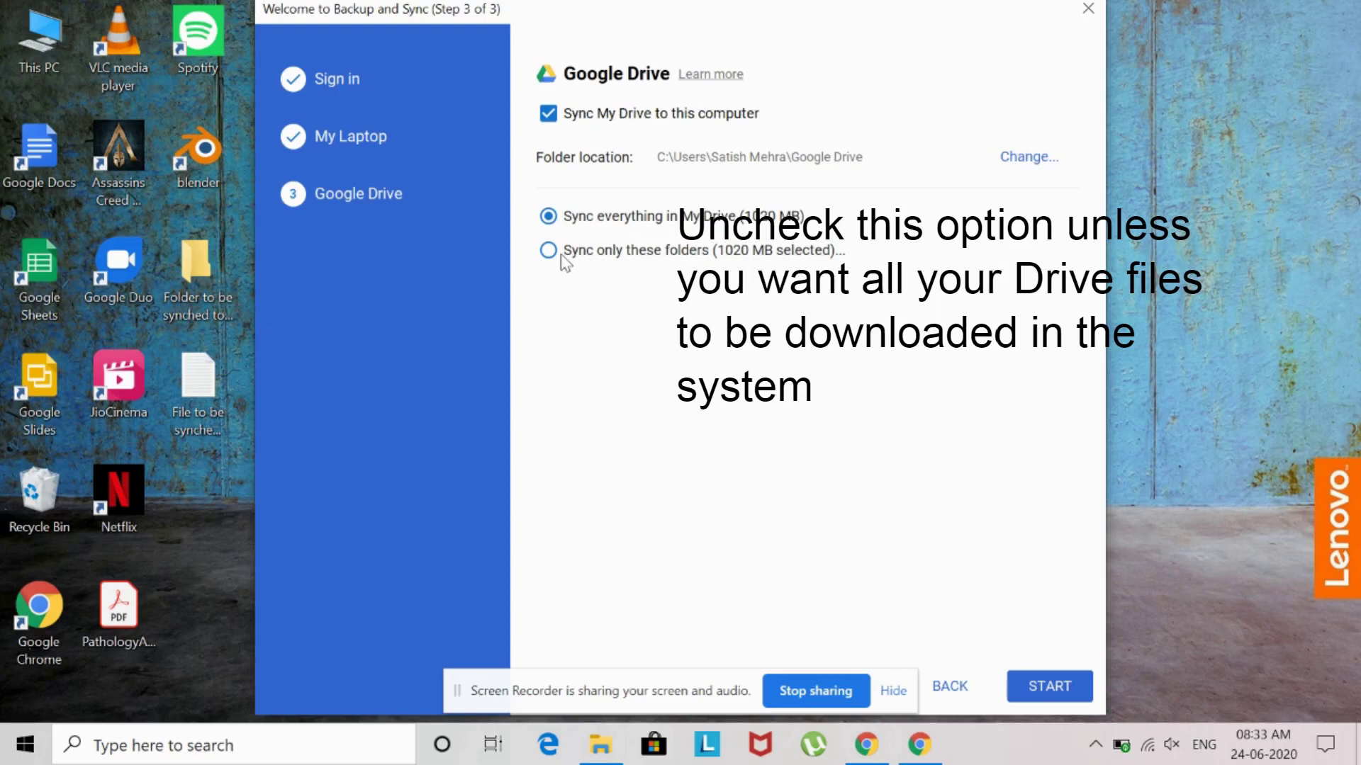
- Disable syncing My Drive to this computer and finish the setup without syncing any files
click(548, 114)
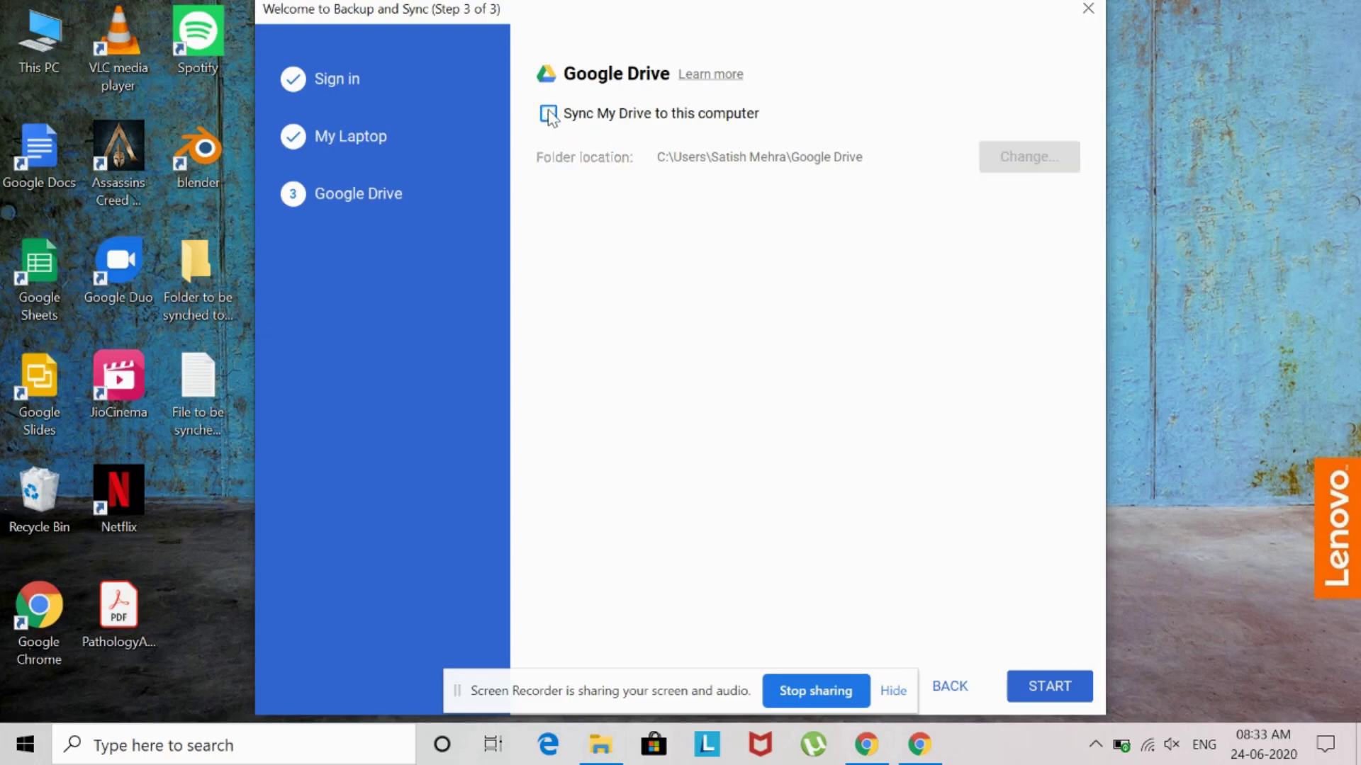
click(1050, 689)
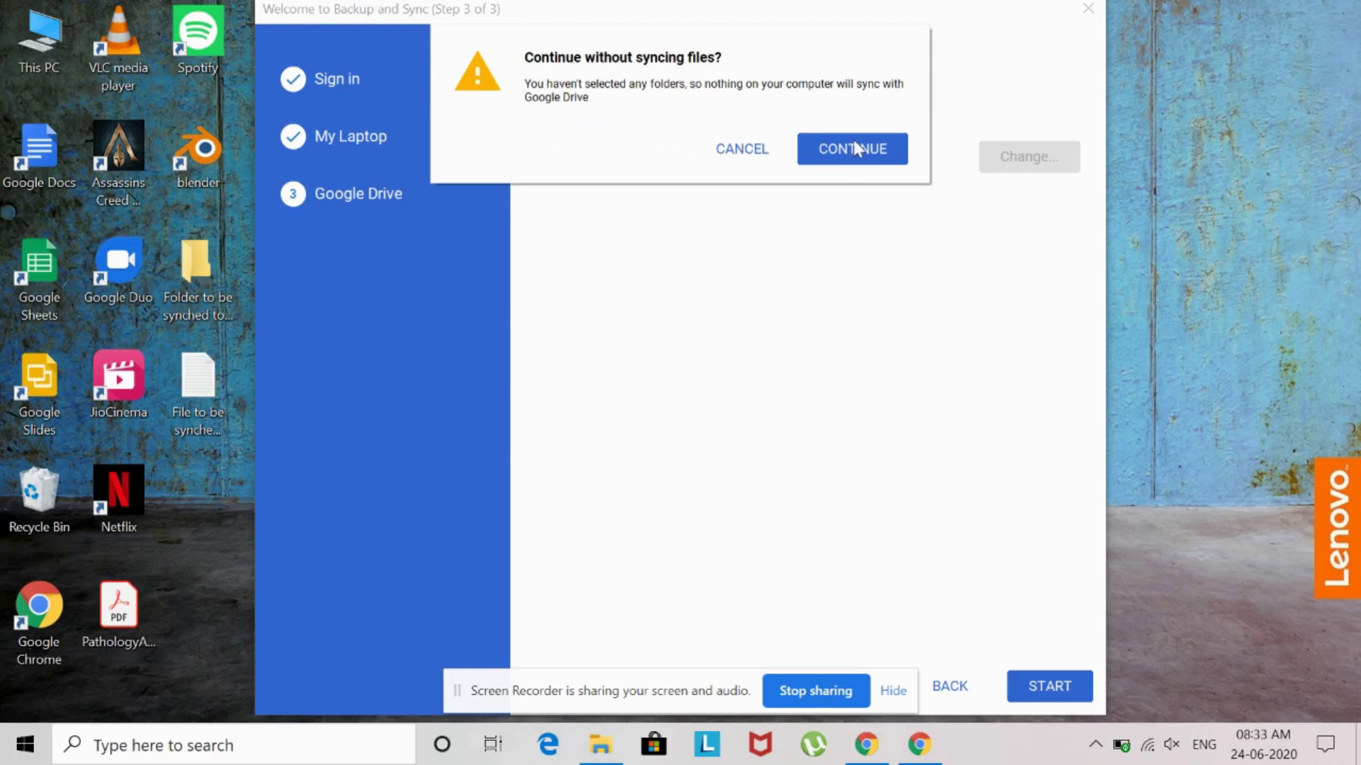
click(854, 145)
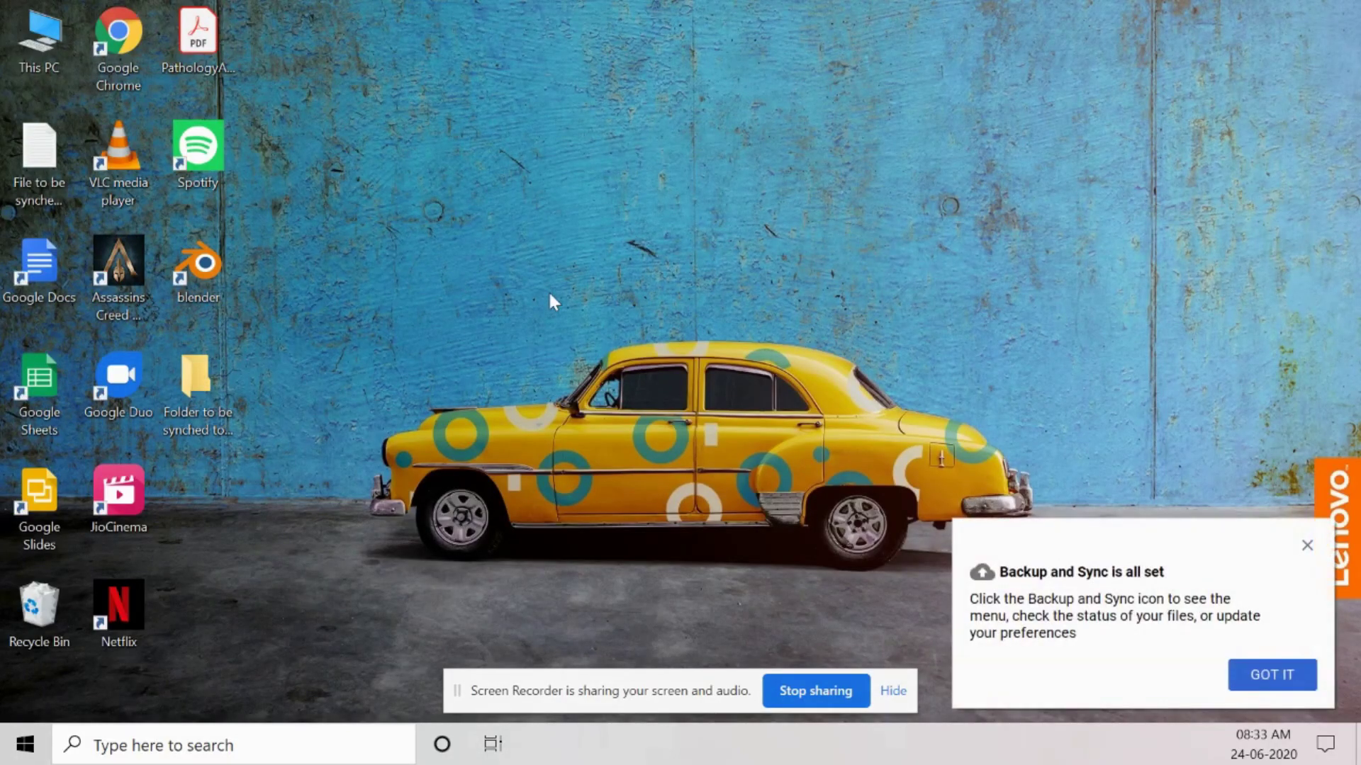
click(1287, 677)
- Place the text file's icon below the folder on the desktop and open the Backup and Sync preferences
drag(51, 178, 206, 453)
click(1095, 744)
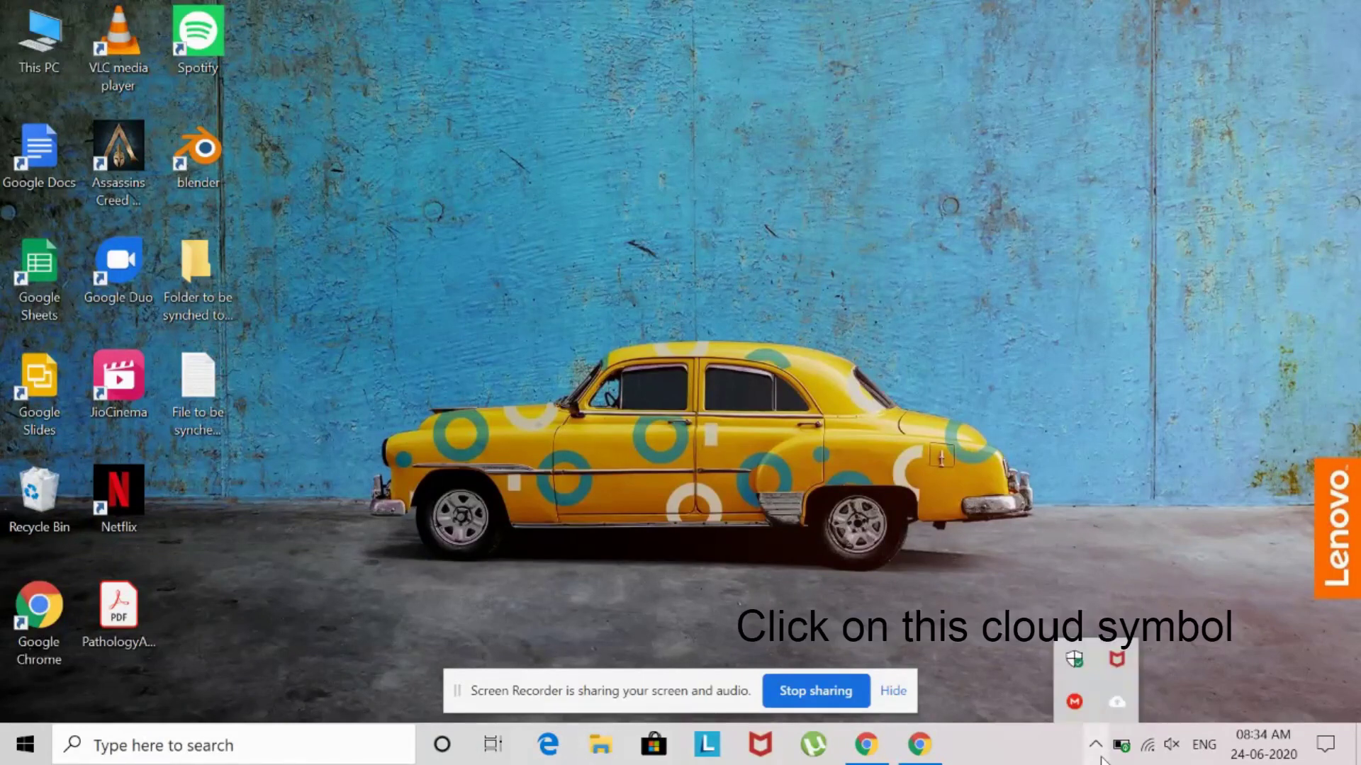
click(1115, 705)
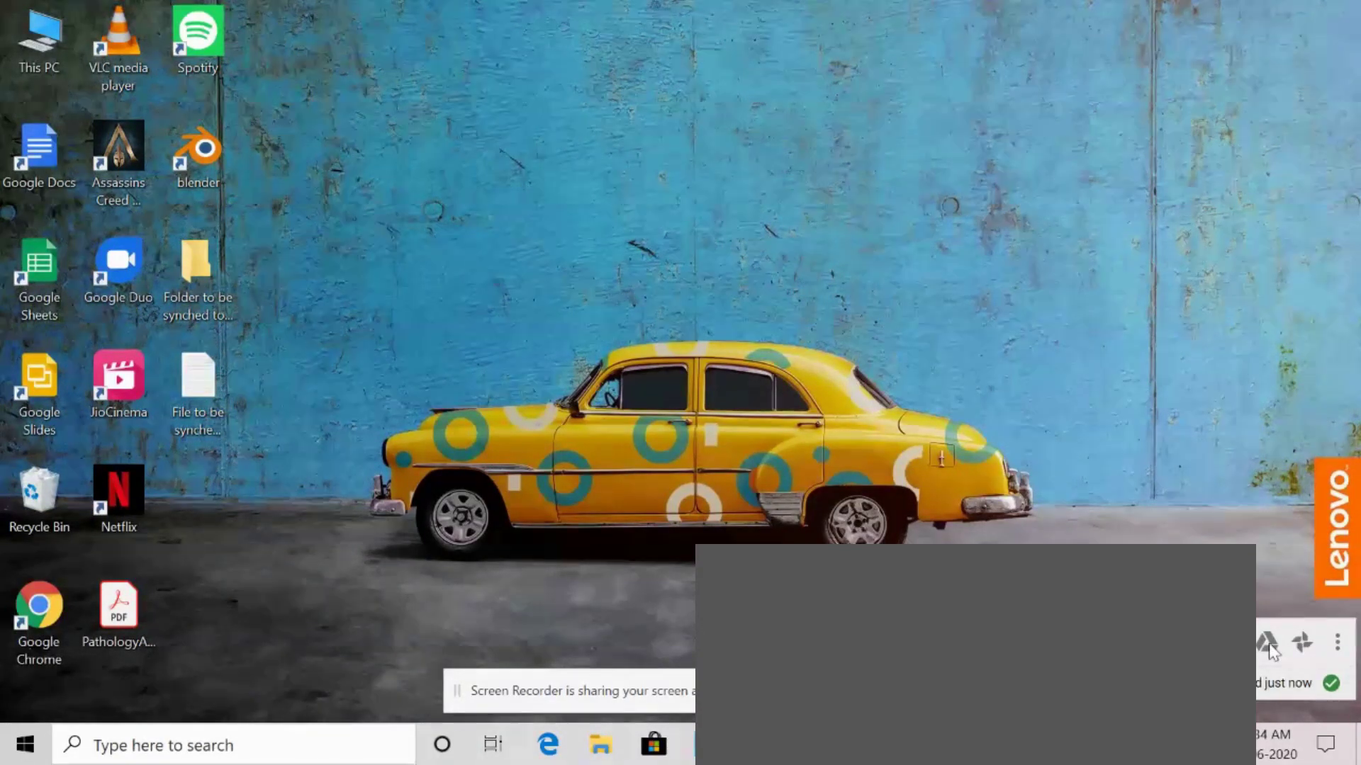
click(1338, 643)
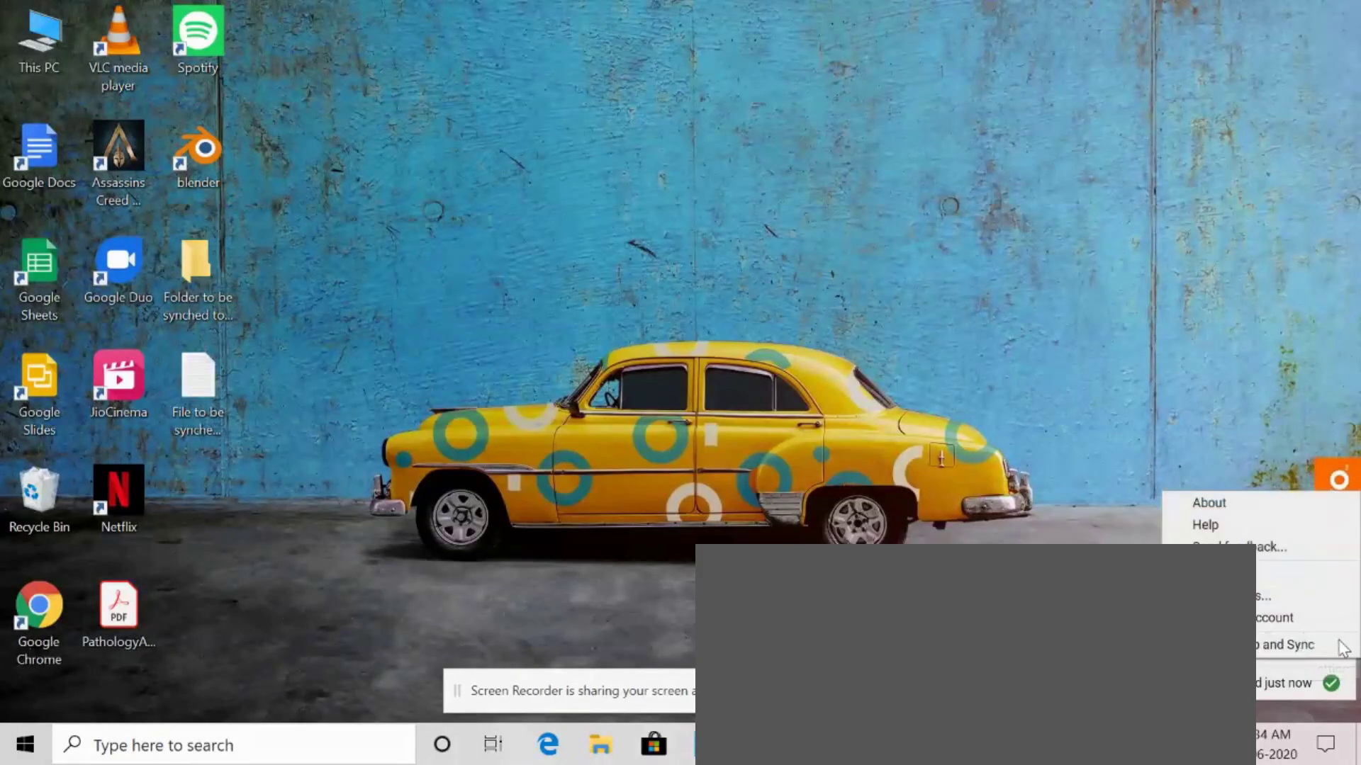
click(1267, 597)
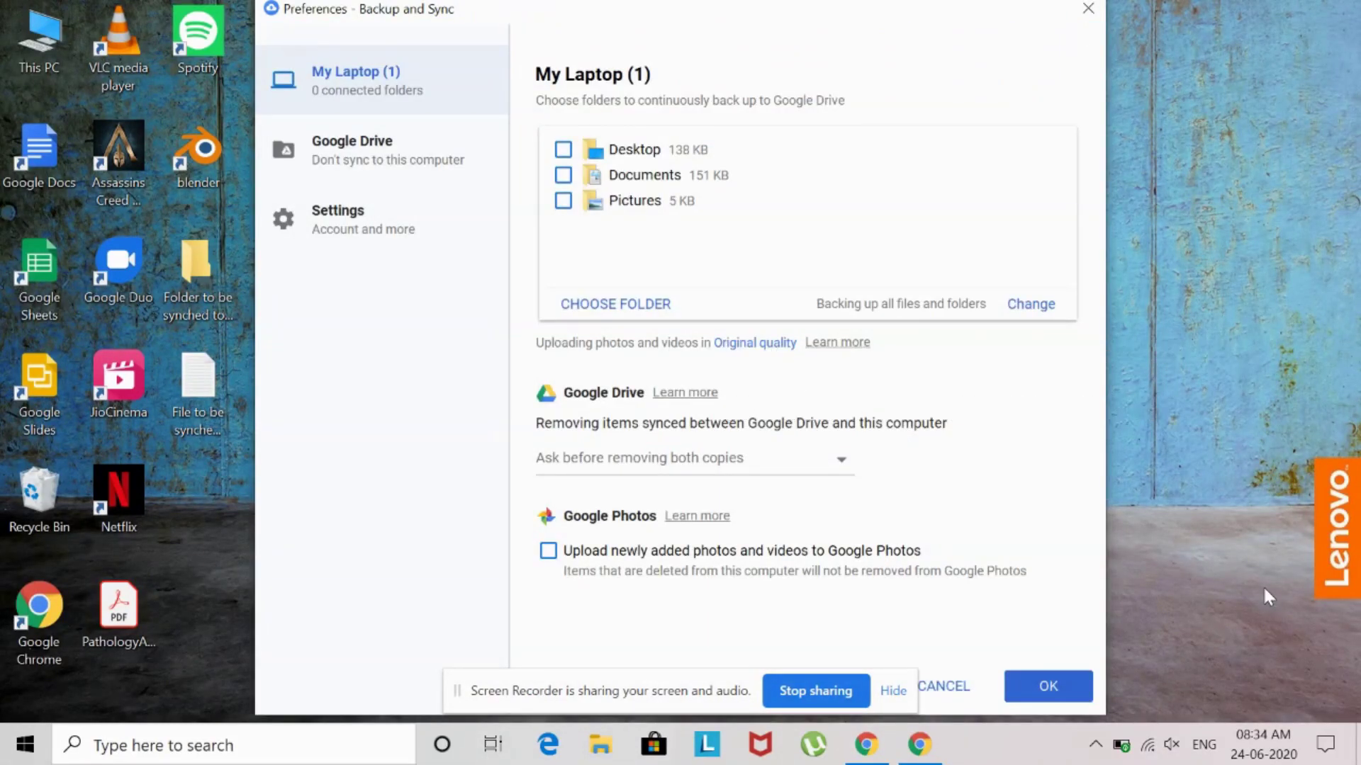
- Add the desktop folder "Folder to be synched to Google drive" to the folders backed up continuously
click(594, 307)
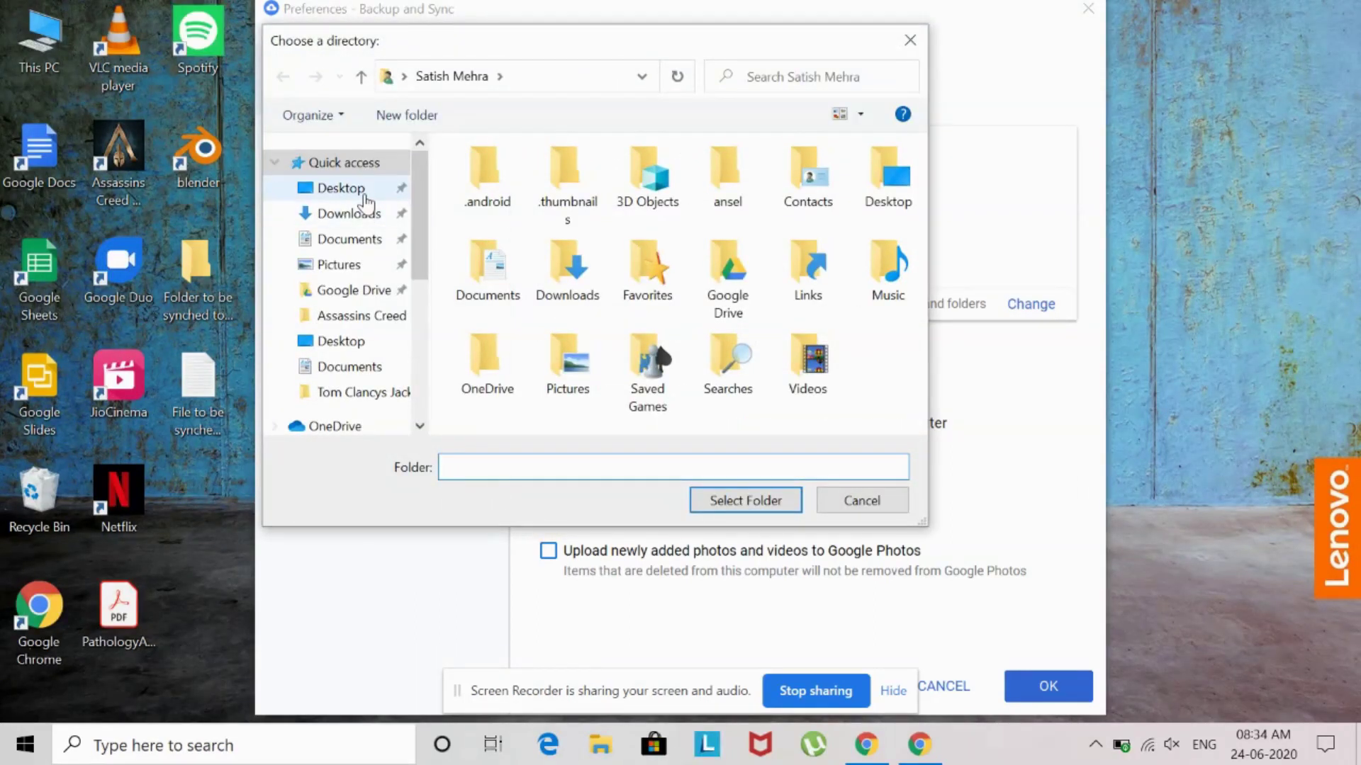
click(347, 188)
double_click(522, 241)
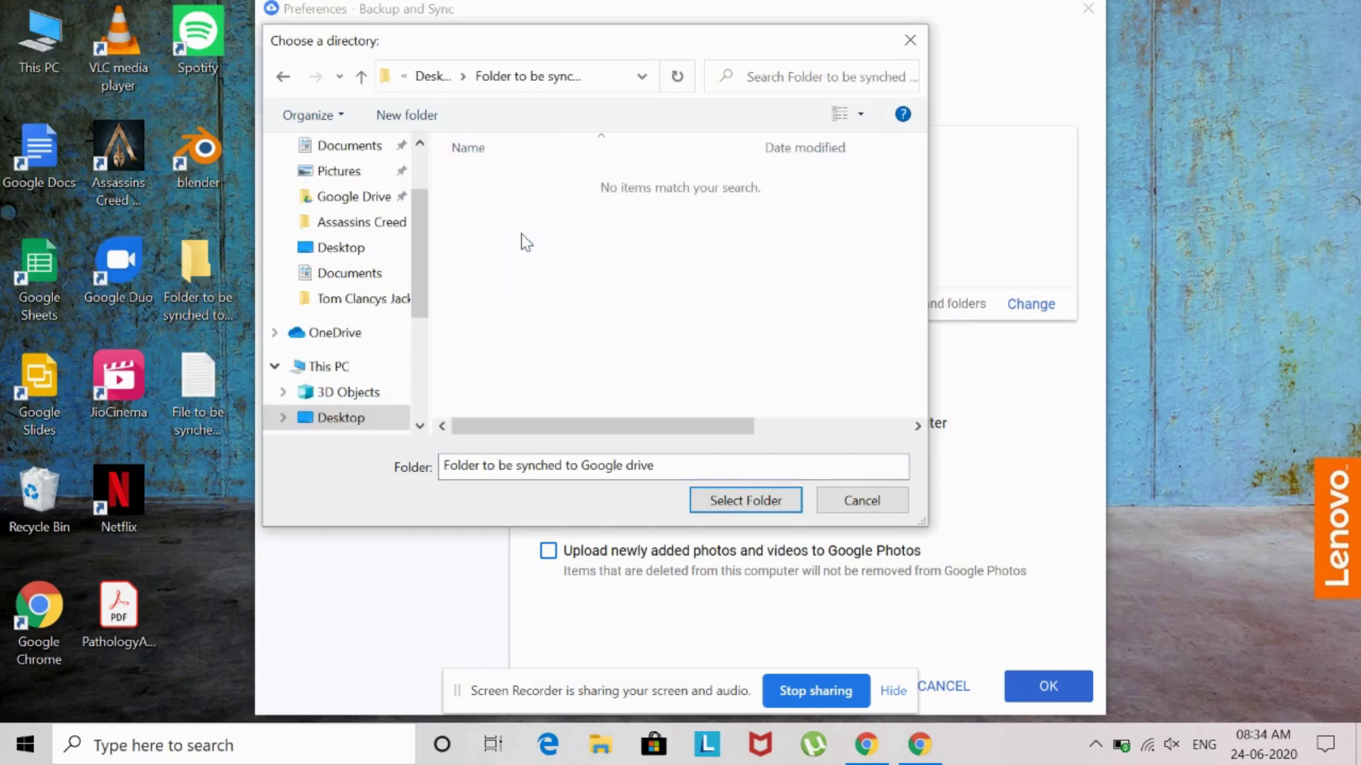
click(748, 502)
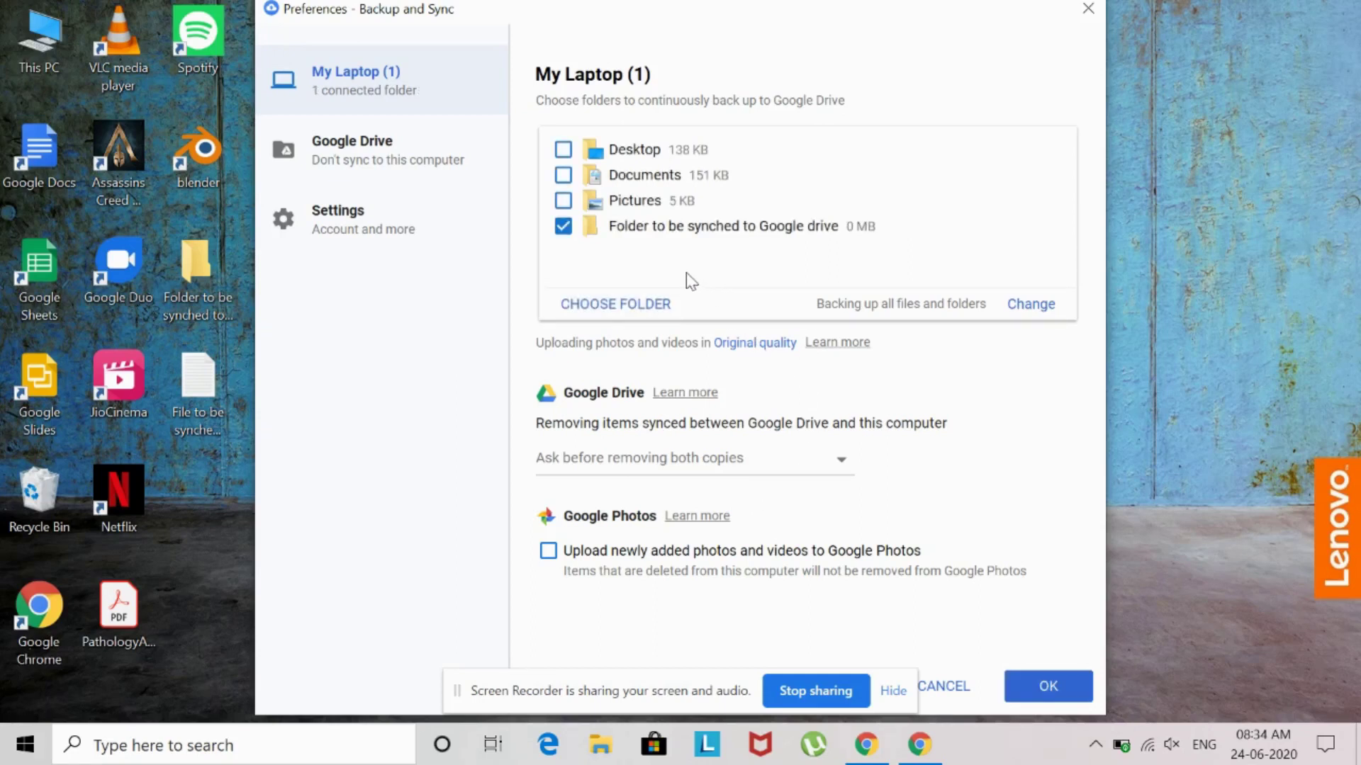
- Save the Backup and Sync preferences and check the hidden notification area icons for the sync status
click(1049, 688)
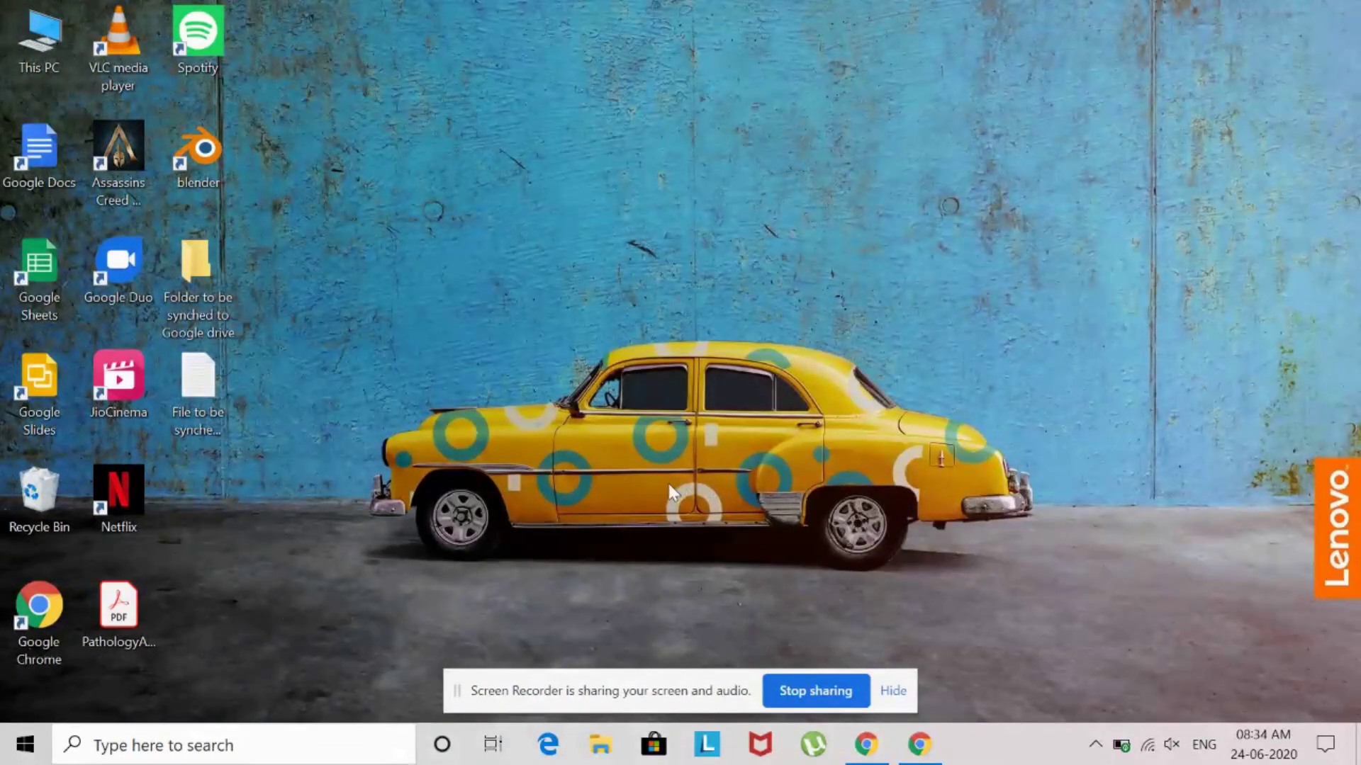
click(1096, 745)
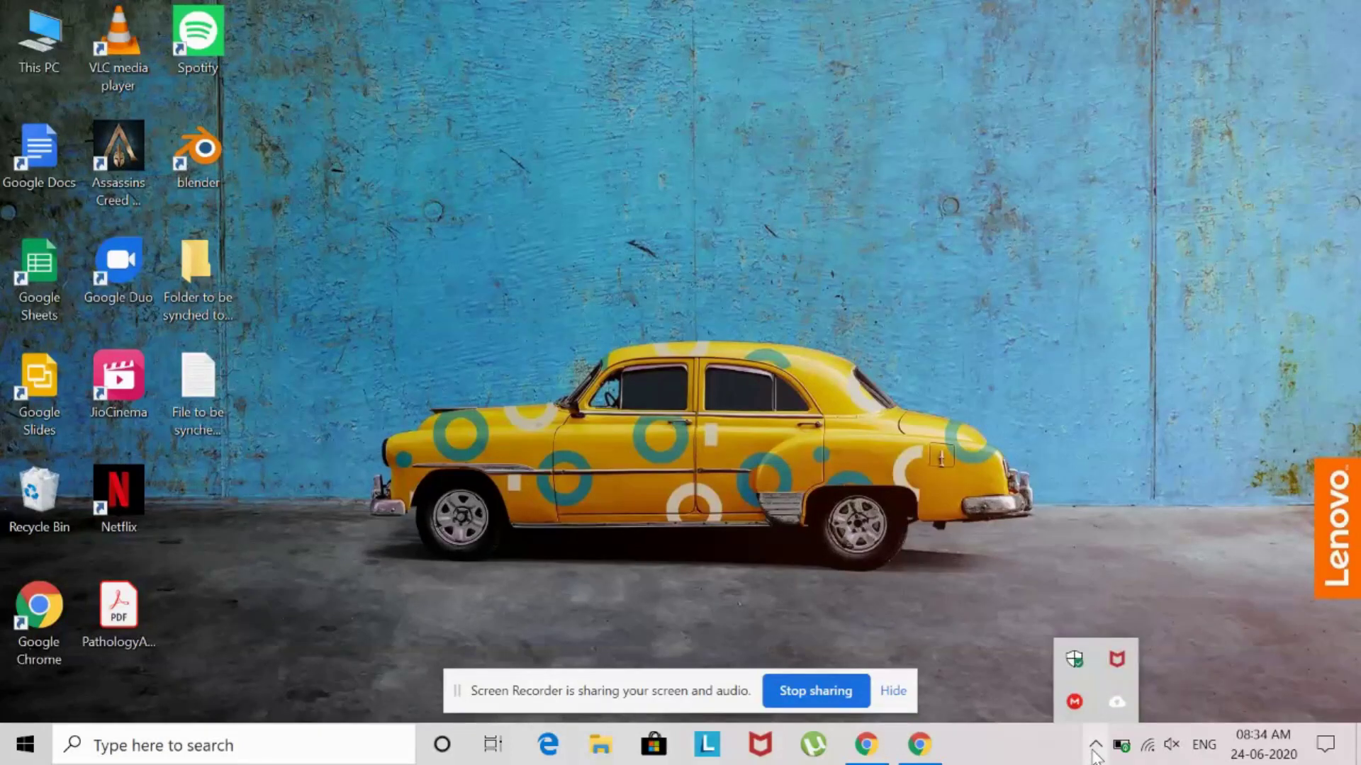
click(809, 543)
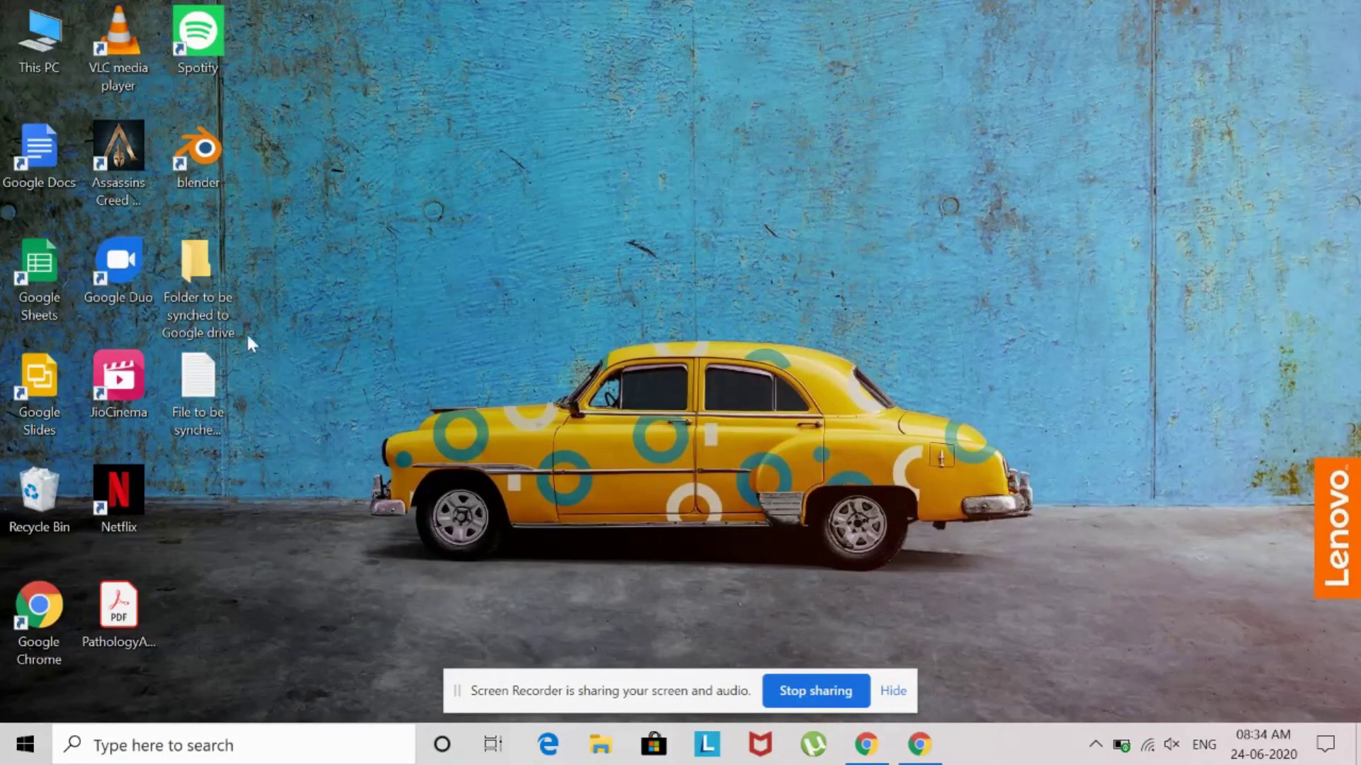
- Examine the Google Drive options offered for the desktop folder "Folder to be synched to Google drive"
right_click(218, 321)
mouse_move(441, 227)
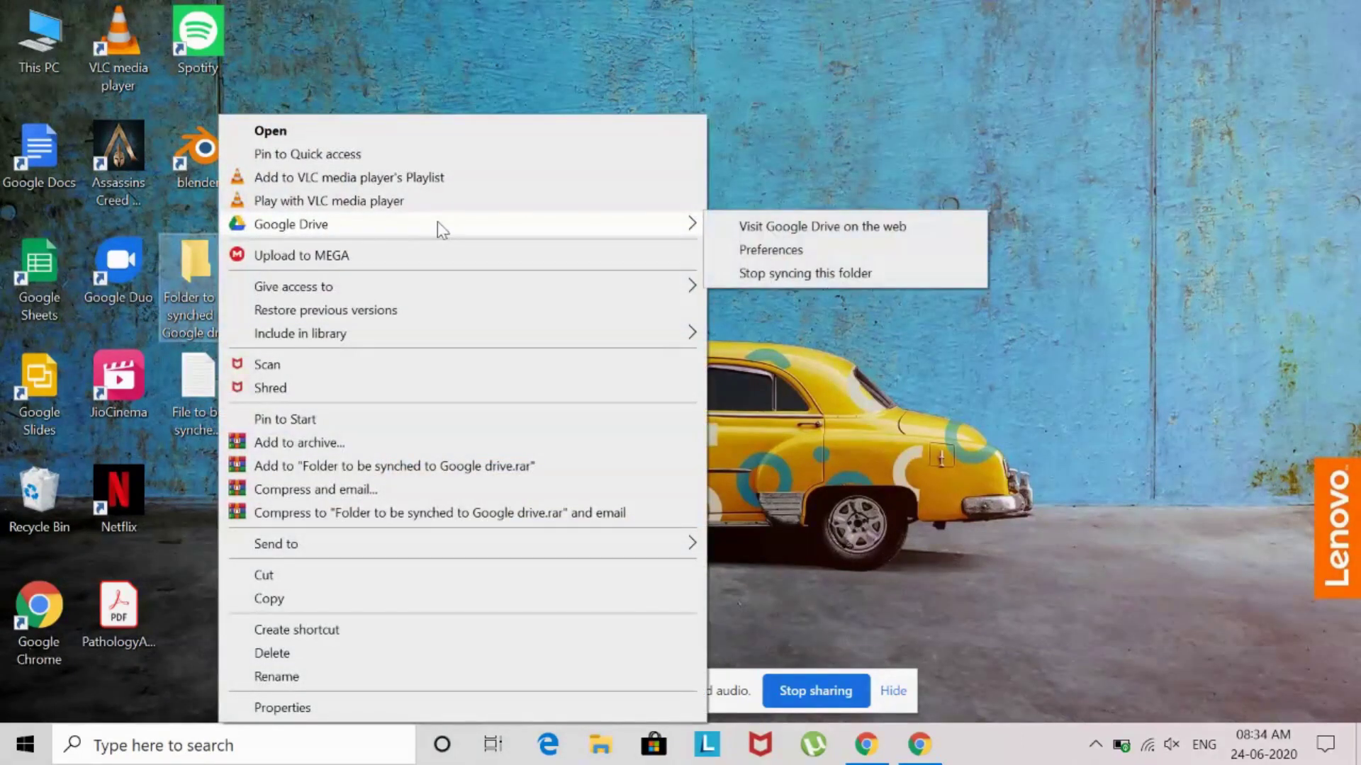
click(869, 411)
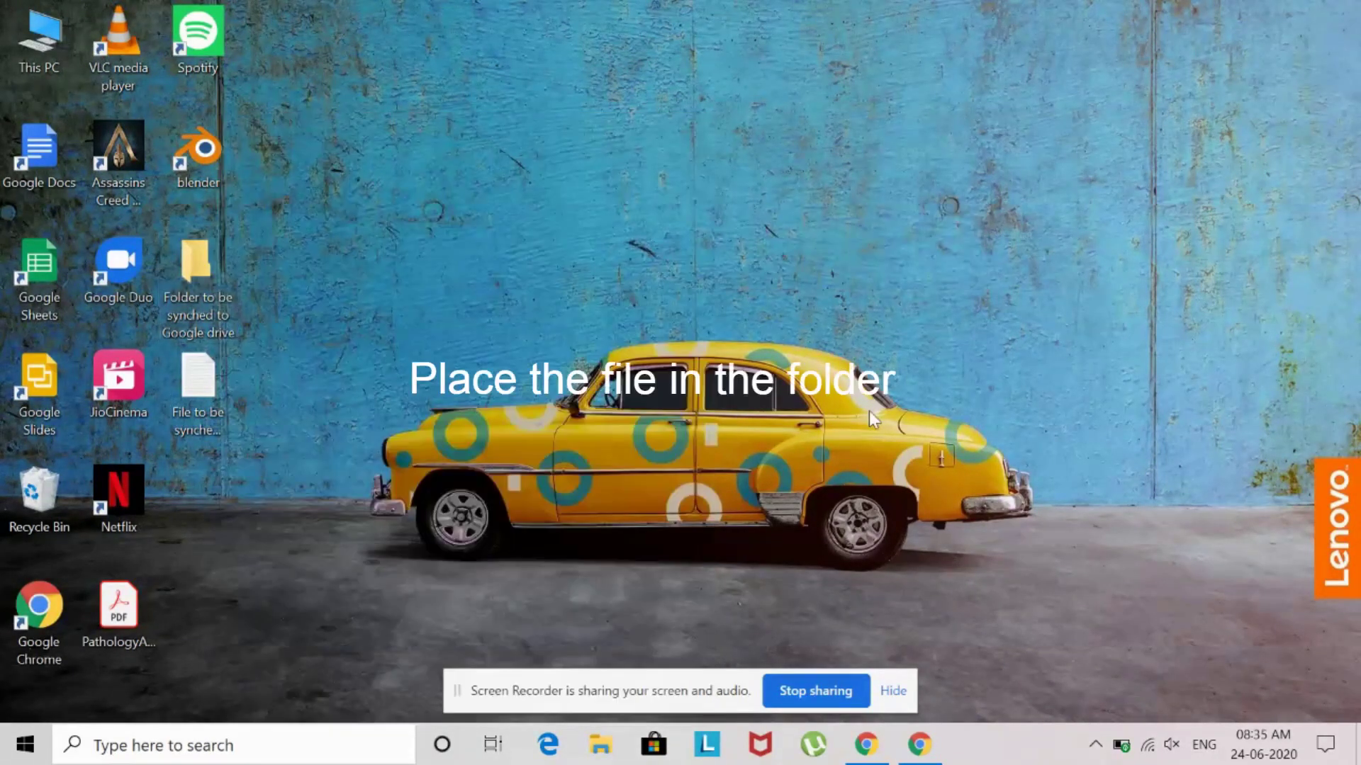
- Move "File to be synched through folder.txt" into the synced desktop folder and open that folder in large thumbnail view
click(207, 411)
drag(207, 411, 198, 275)
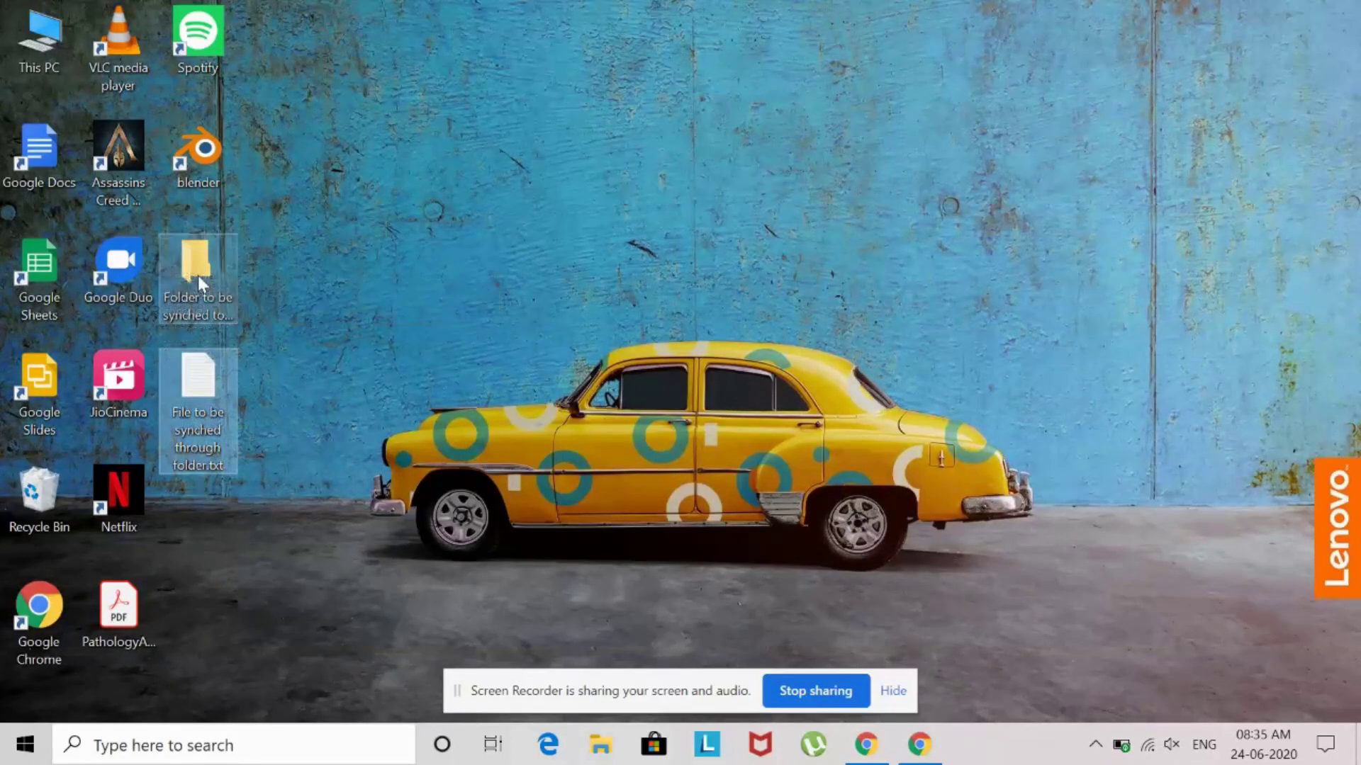
double_click(197, 275)
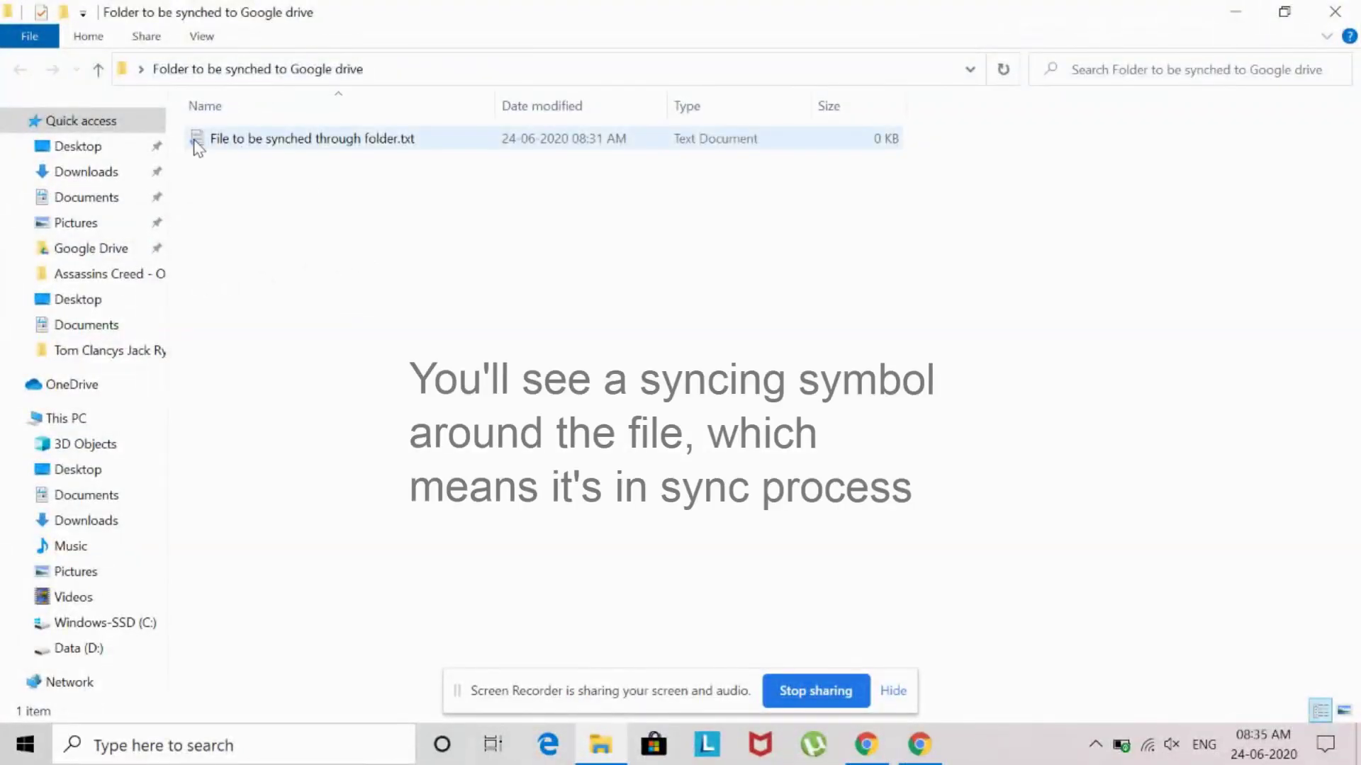
click(1347, 712)
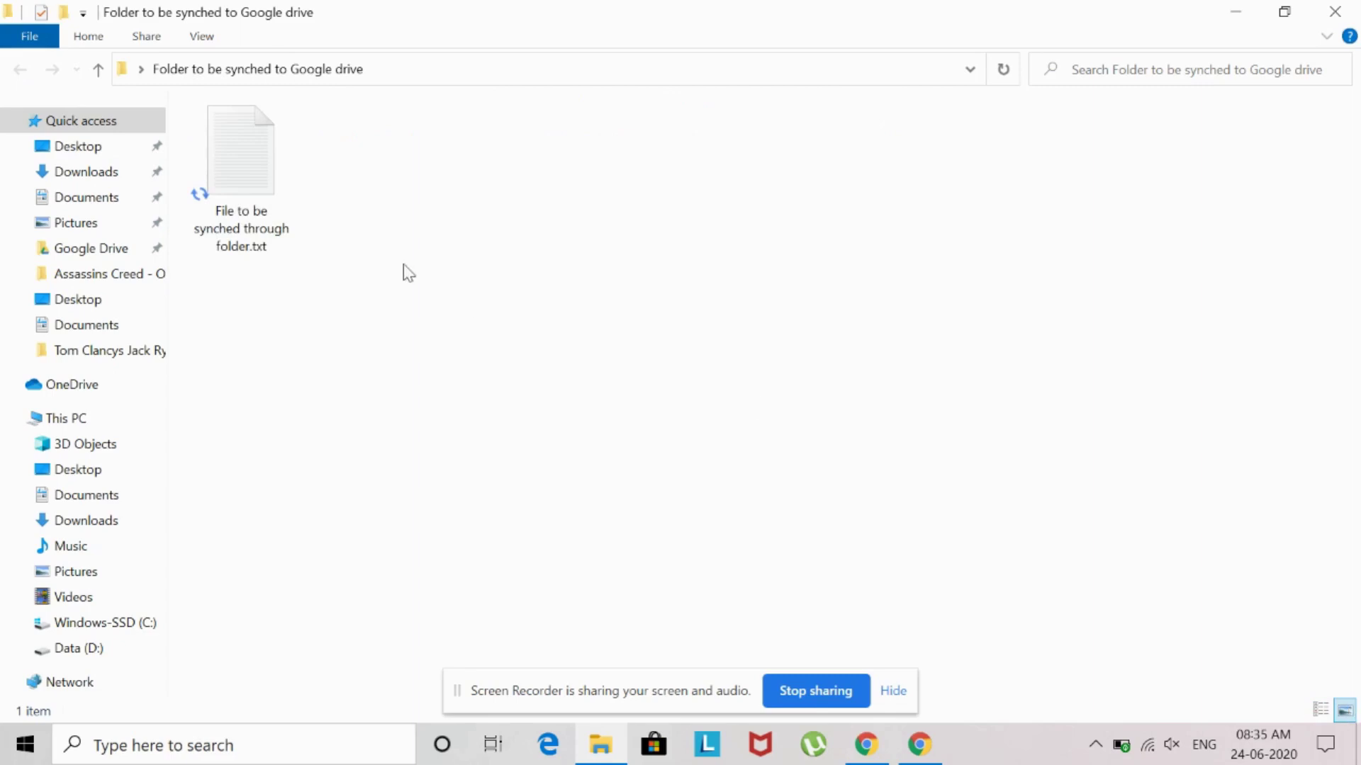